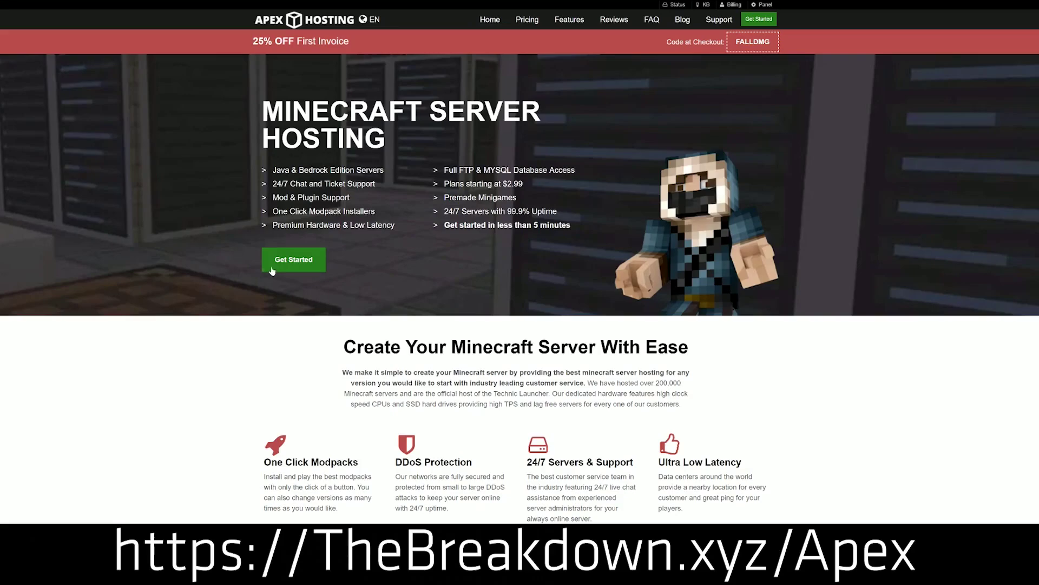
# - Go from the homepage to the pricing plans and order the 2 GB RAM plan
pyautogui.scroll(-4, 396, 214)
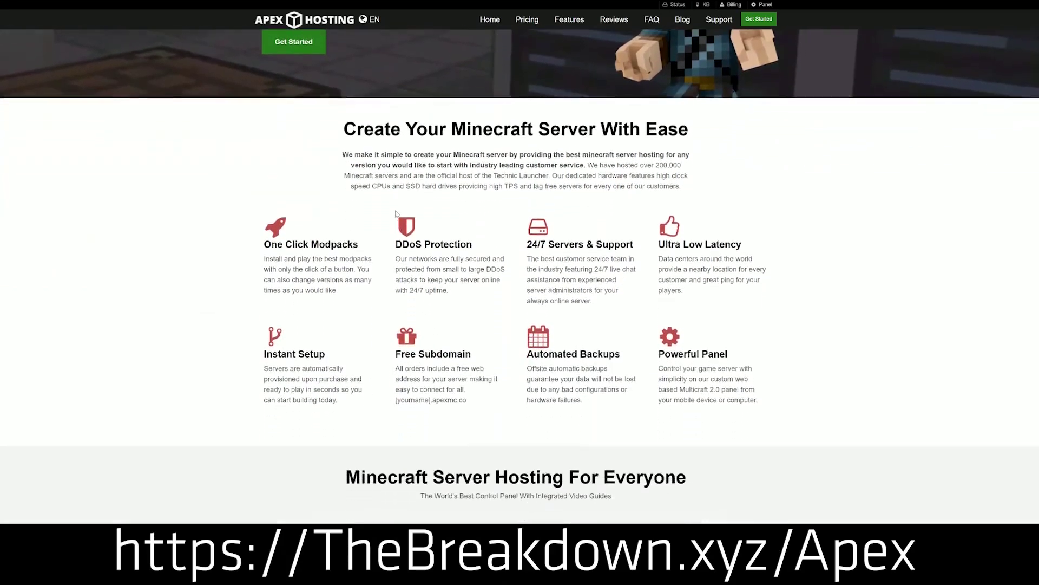
pyautogui.moveTo(262, 243); pyautogui.dragTo(636, 248)
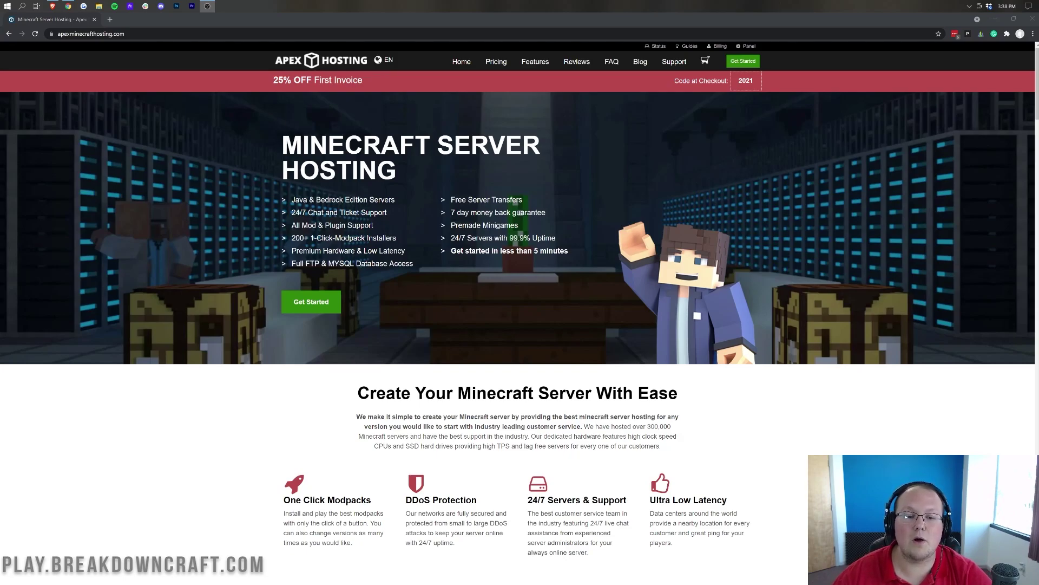
pyautogui.click(307, 302)
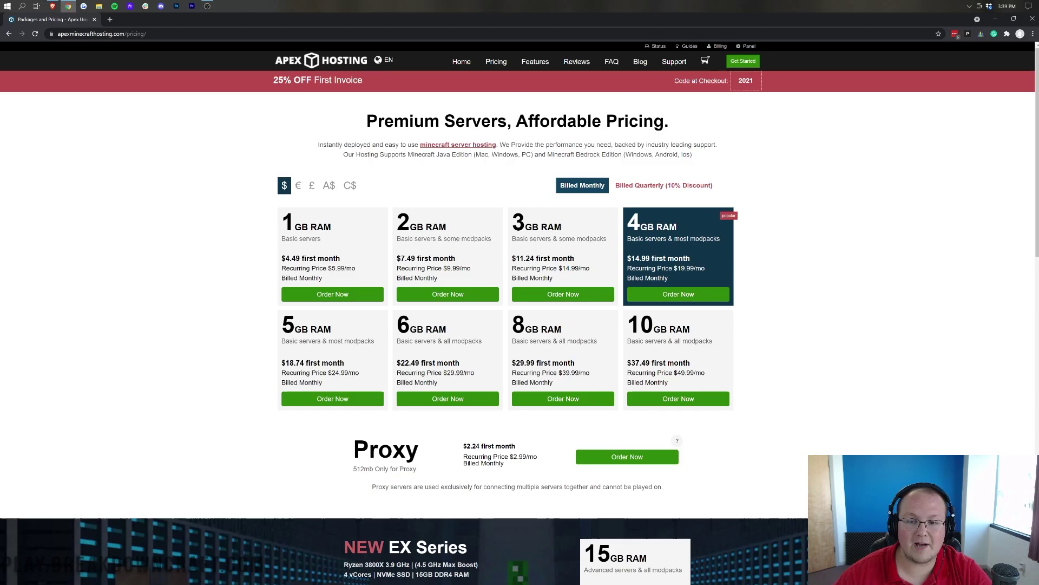
pyautogui.click(434, 294)
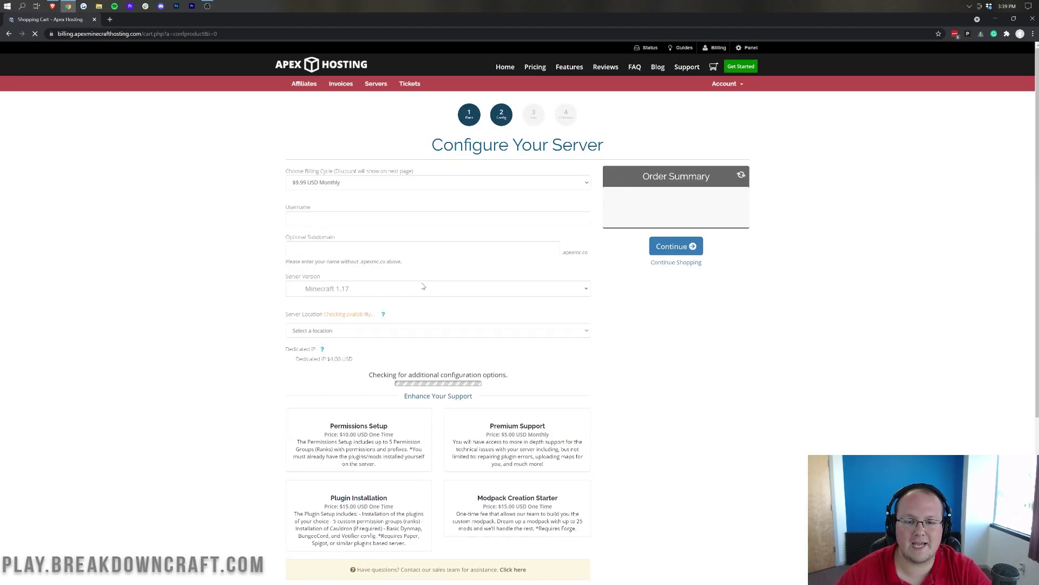
# - Keep monthly billing, enter the account username, and type the custom subdomain 117buyaserver
pyautogui.click(391, 189)
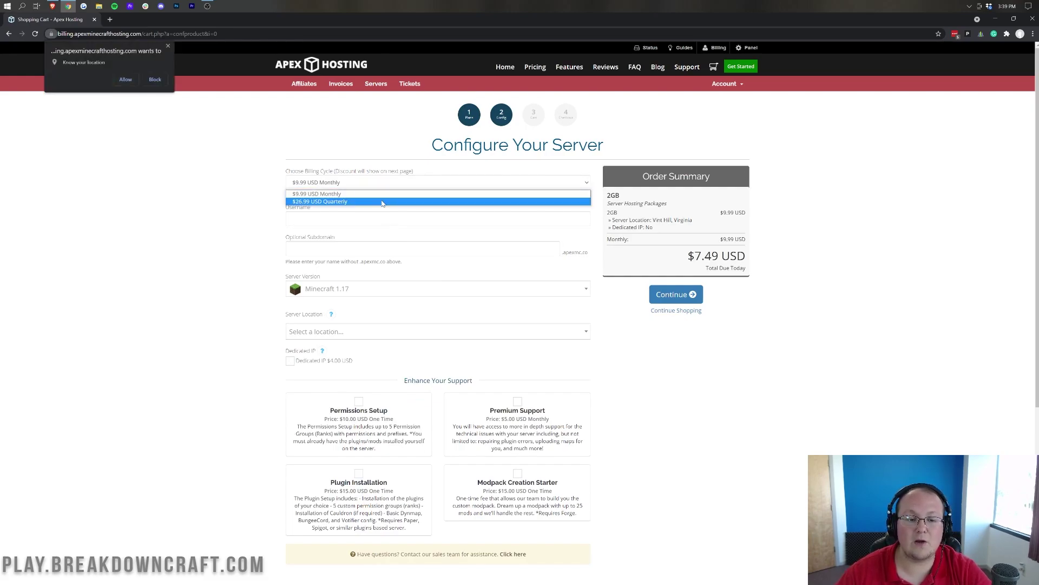
pyautogui.click(389, 194)
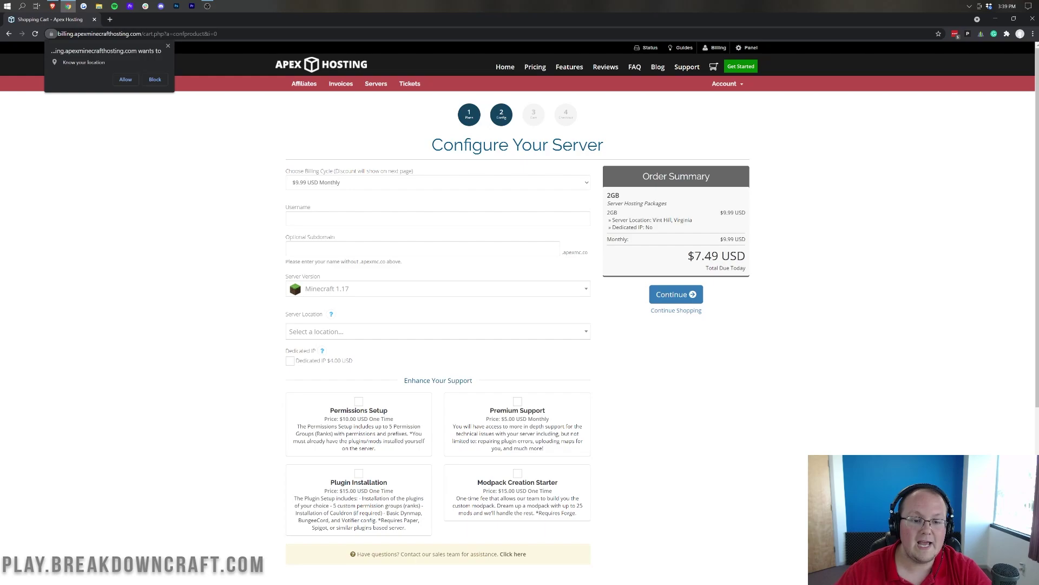
pyautogui.write('Nic')
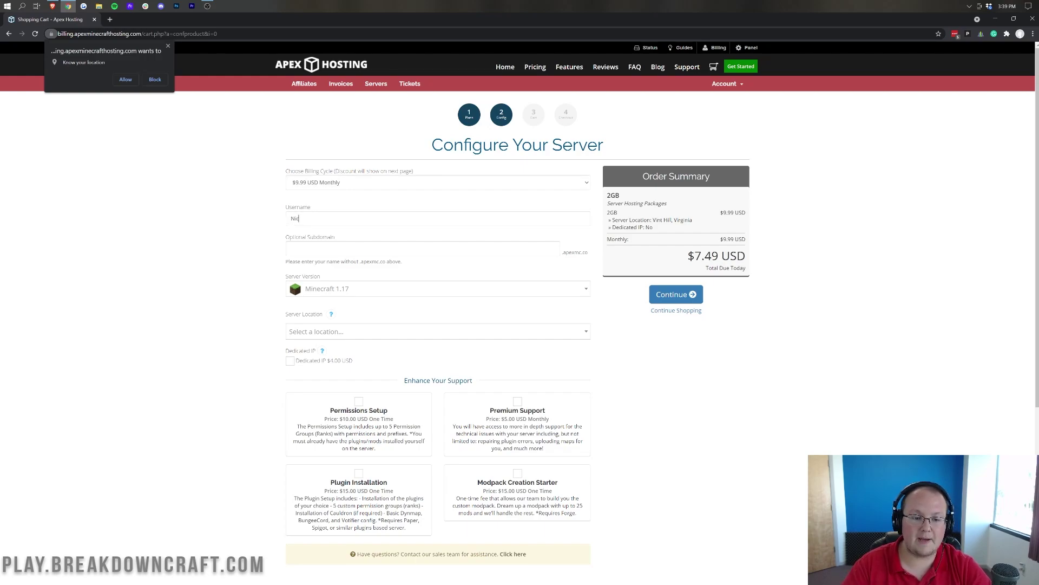
pyautogui.write('King')
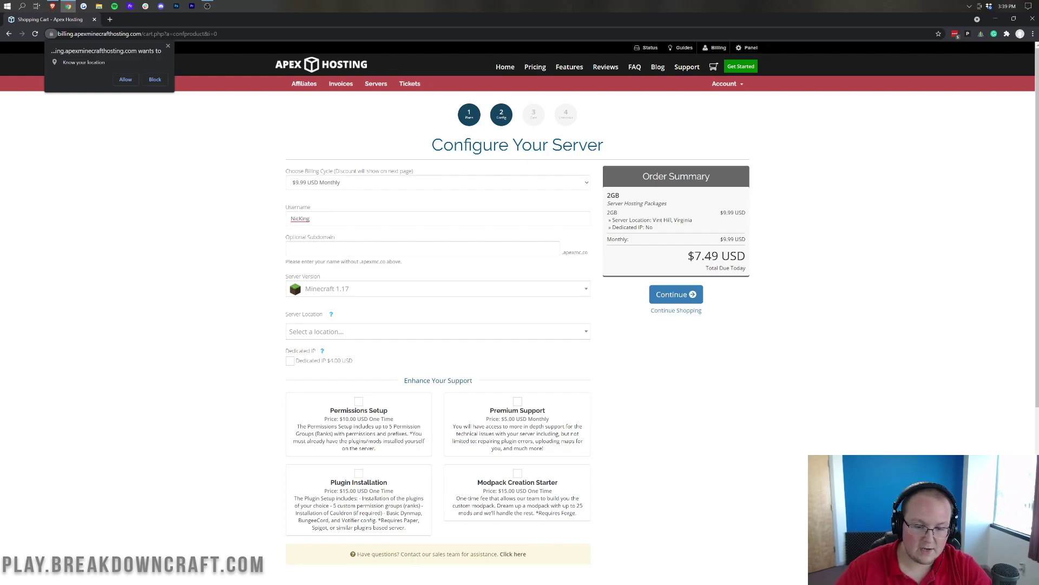
pyautogui.hotkey('ctrl', 'a')
pyautogui.write('DailyVideos')
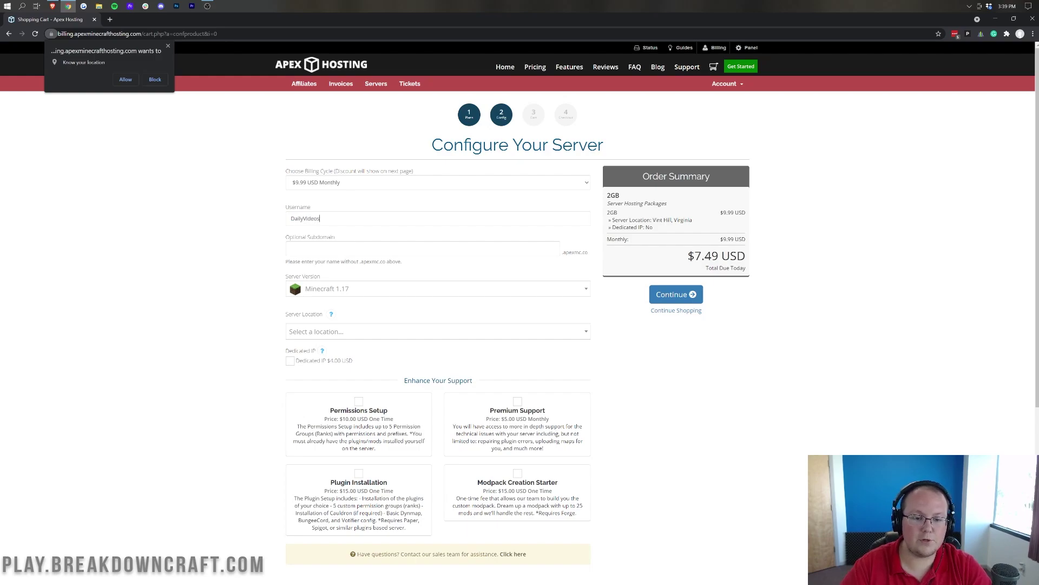
pyautogui.click(382, 246)
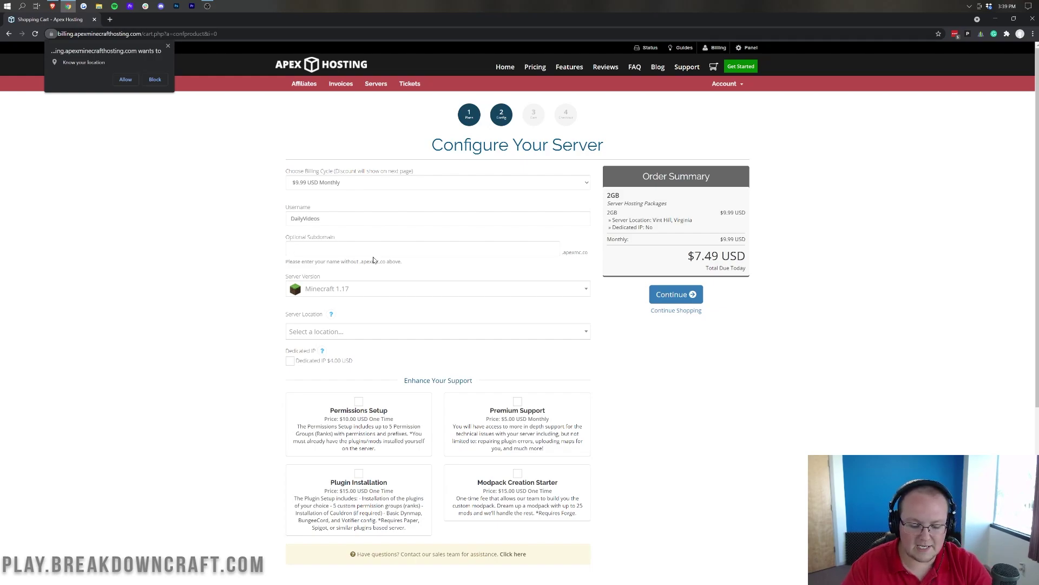
pyautogui.write('117buyaserver')
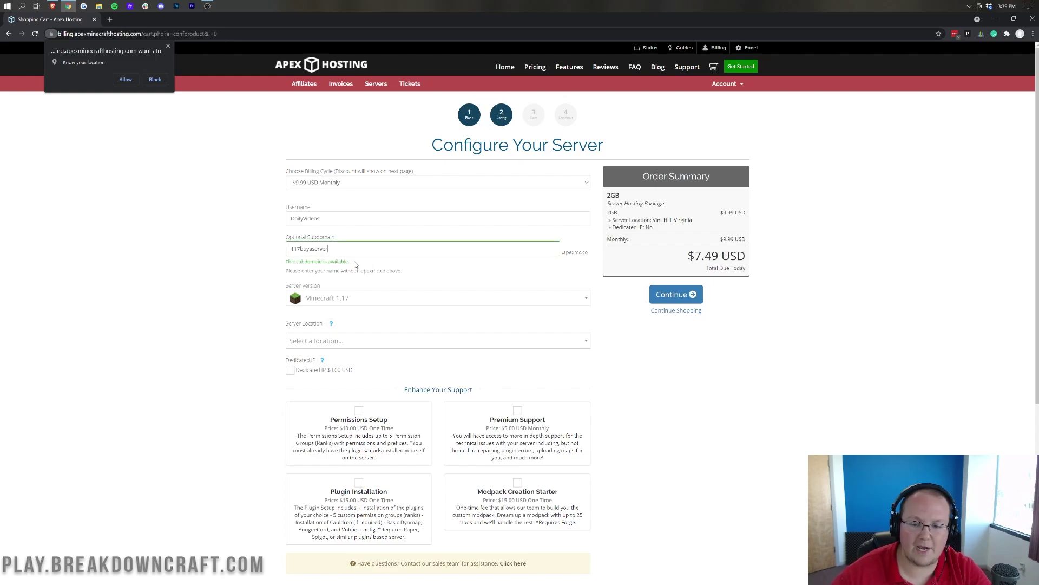
# - Search 'paper' and select Paper 1.17 [Latest] as the server version
pyautogui.click(337, 304)
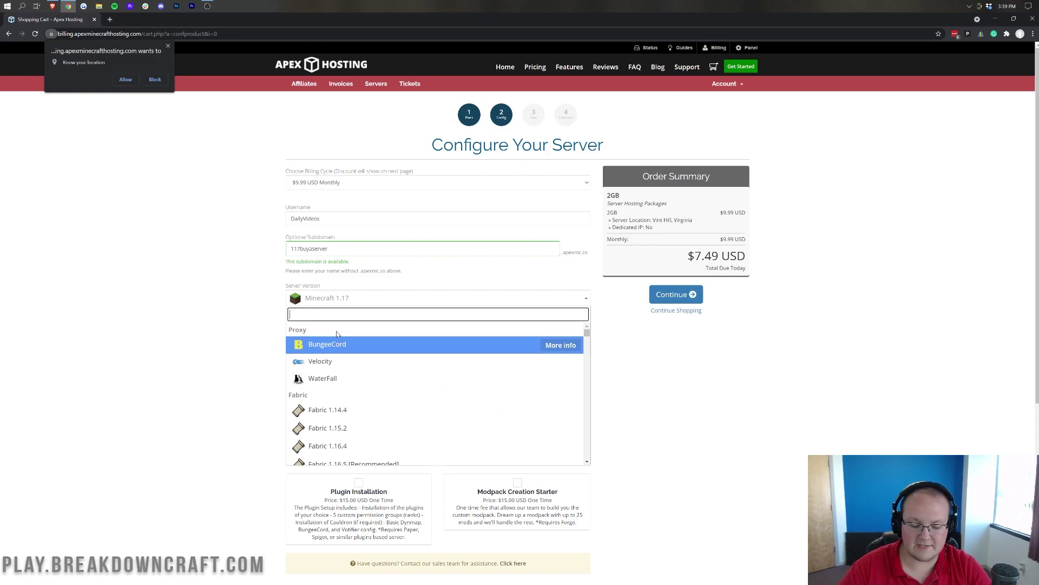
pyautogui.write('paper')
pyautogui.scroll(-2, 352, 390)
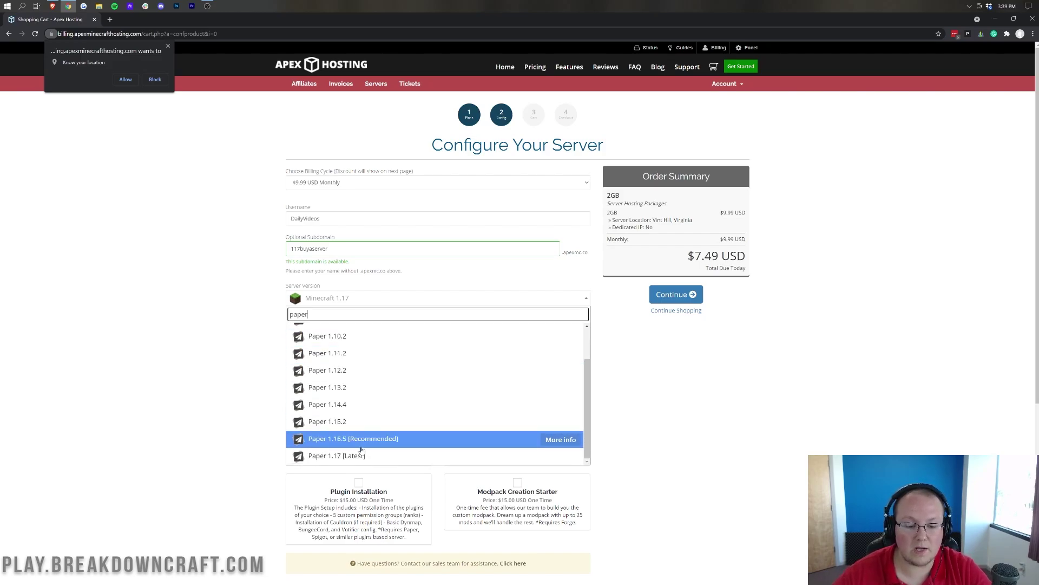
pyautogui.click(343, 458)
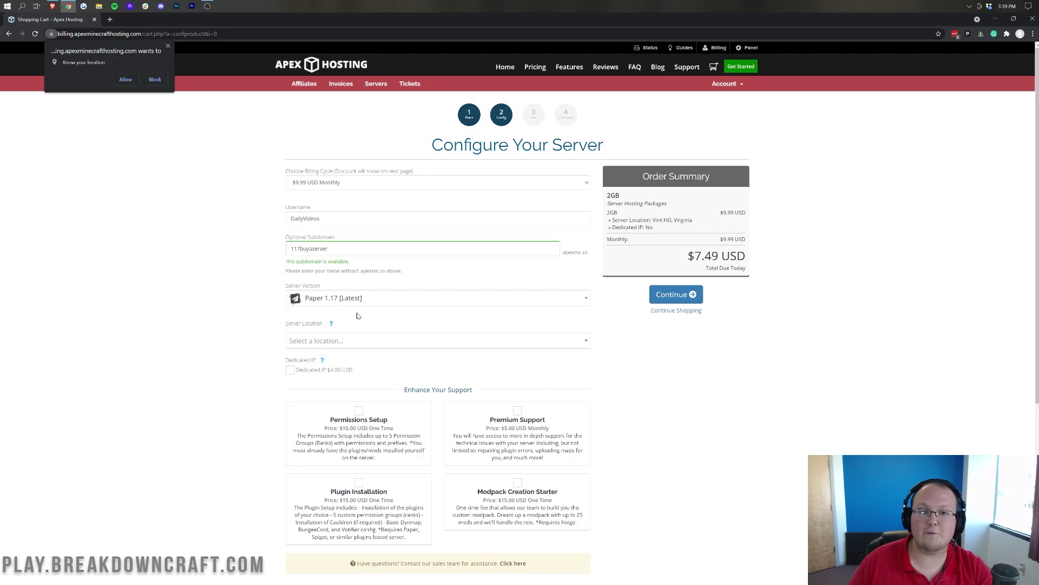
# - Browse the server locations and check the ping to Dallas, Texas
pyautogui.click(366, 340)
pyautogui.scroll(-3, 224, 331)
pyautogui.scroll(-5, 379, 274)
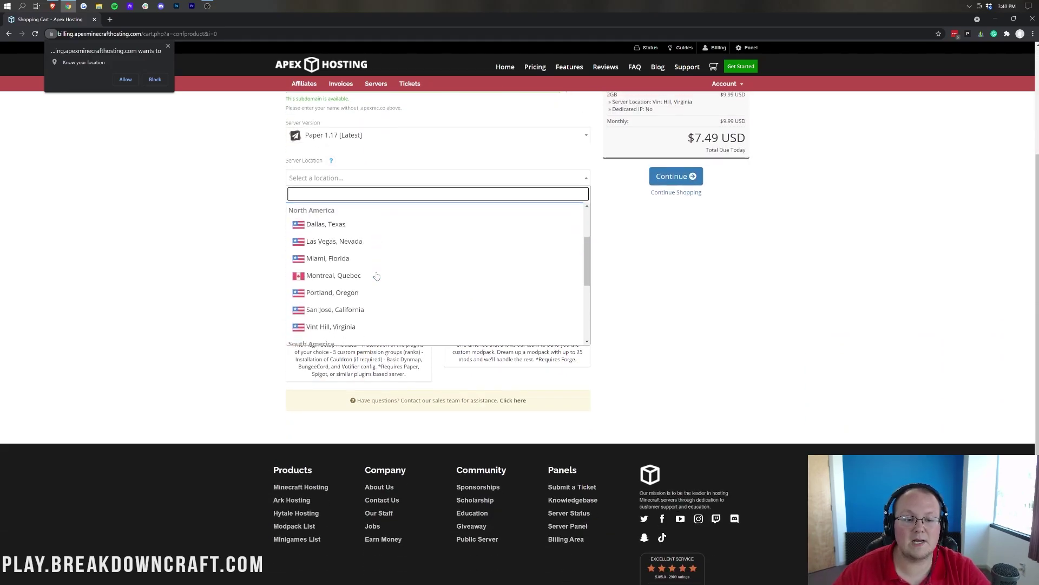
pyautogui.scroll(4, 377, 276)
pyautogui.scroll(-1, 377, 276)
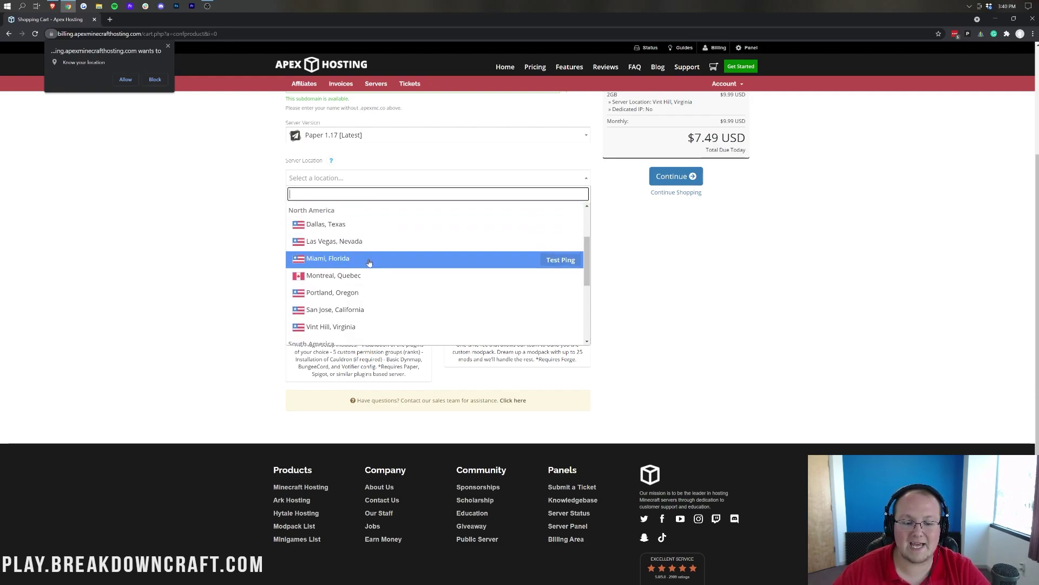
pyautogui.click(561, 226)
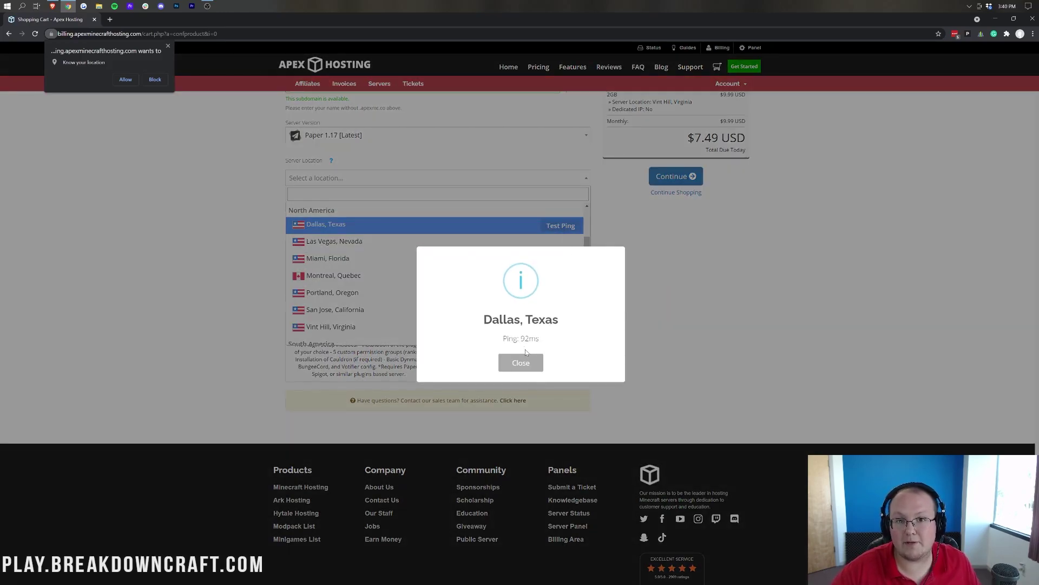
pyautogui.click(521, 362)
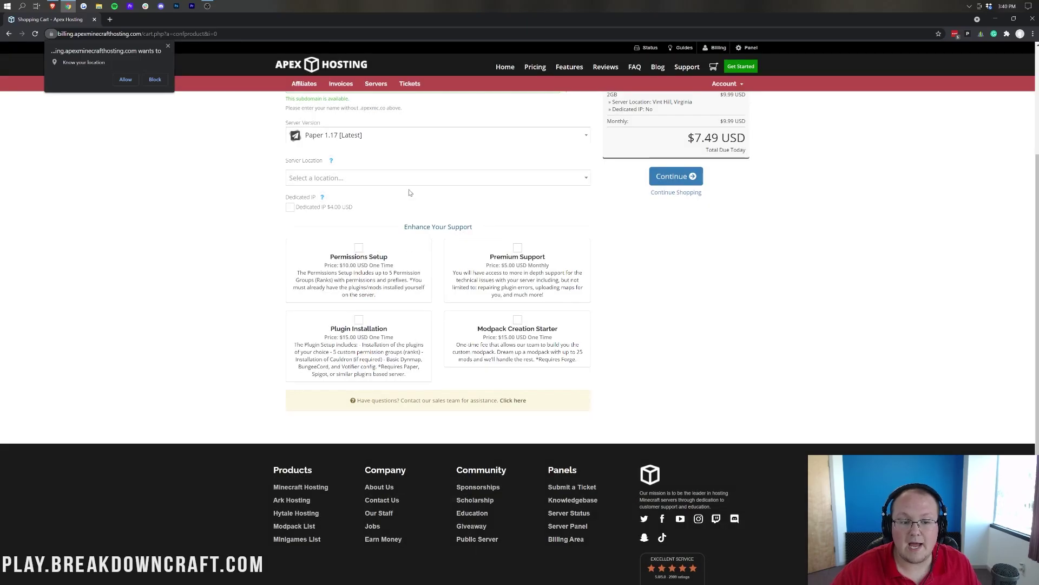
# - Check the pings to Miami, Florida and Vint Hill, Virginia
pyautogui.click(408, 184)
pyautogui.scroll(-1, 406, 317)
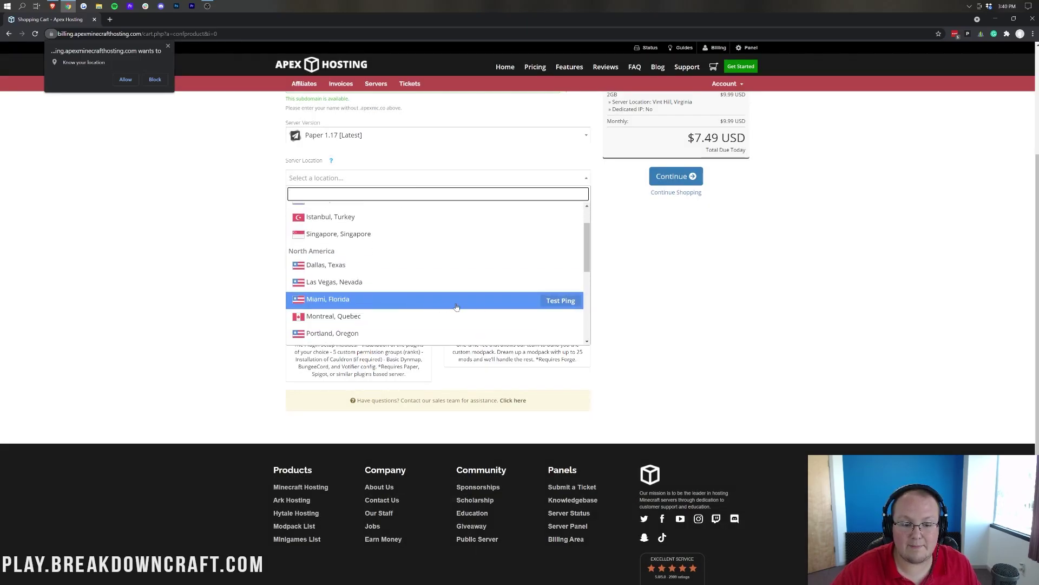
pyautogui.click(548, 301)
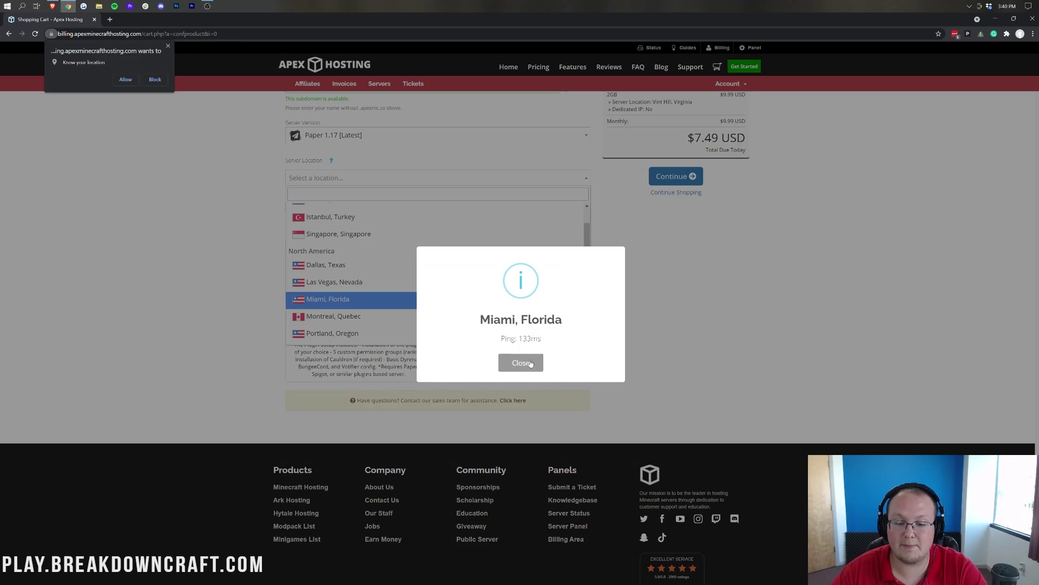
pyautogui.click(521, 362)
pyautogui.click(421, 179)
pyautogui.scroll(-3, 398, 289)
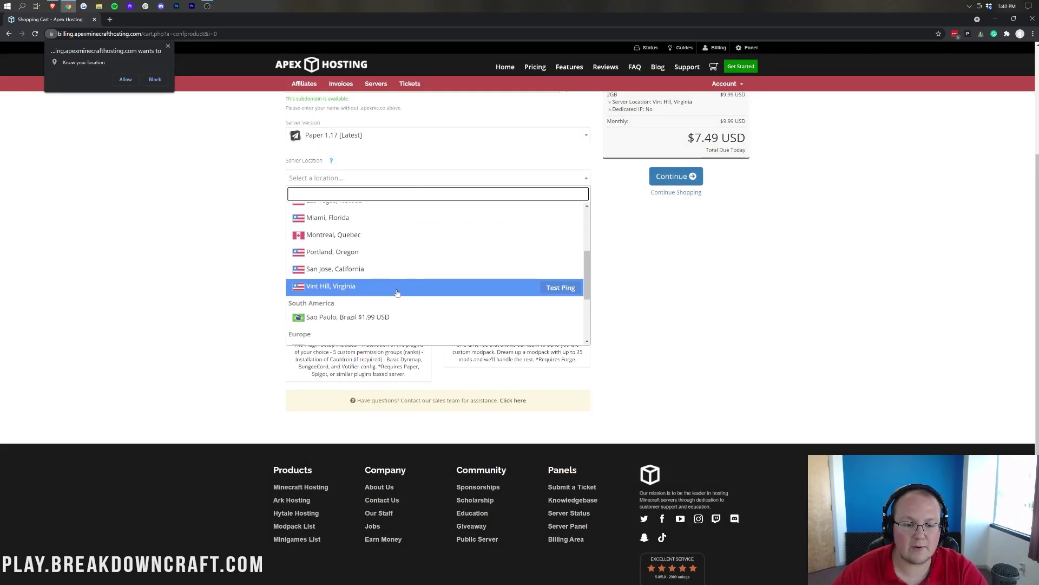
pyautogui.click(562, 288)
pyautogui.click(517, 362)
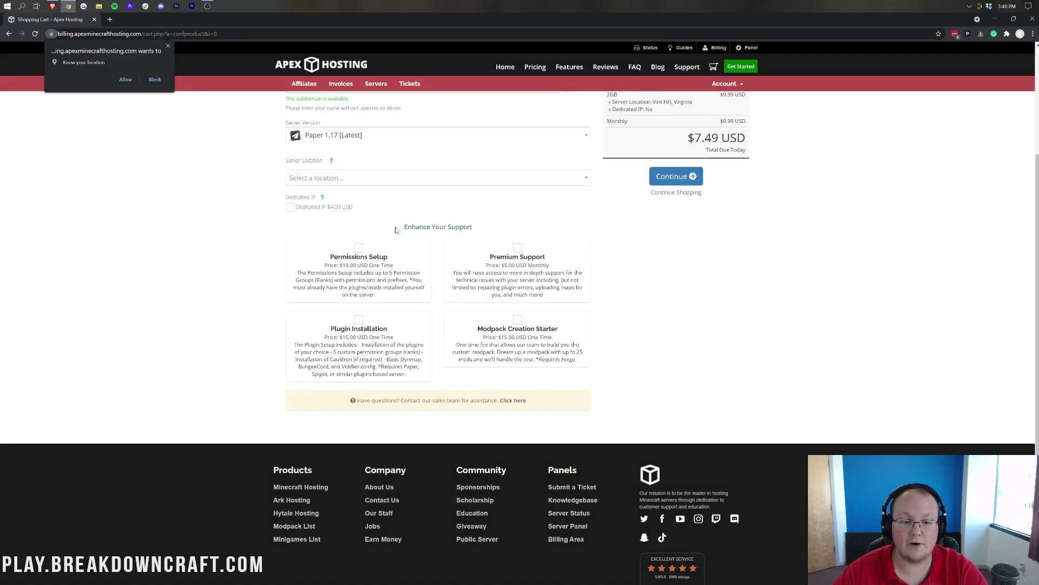
# - Choose Vint Hill, Virginia as the server location after comparing the other options
pyautogui.click(385, 178)
pyautogui.scroll(-3, 324, 303)
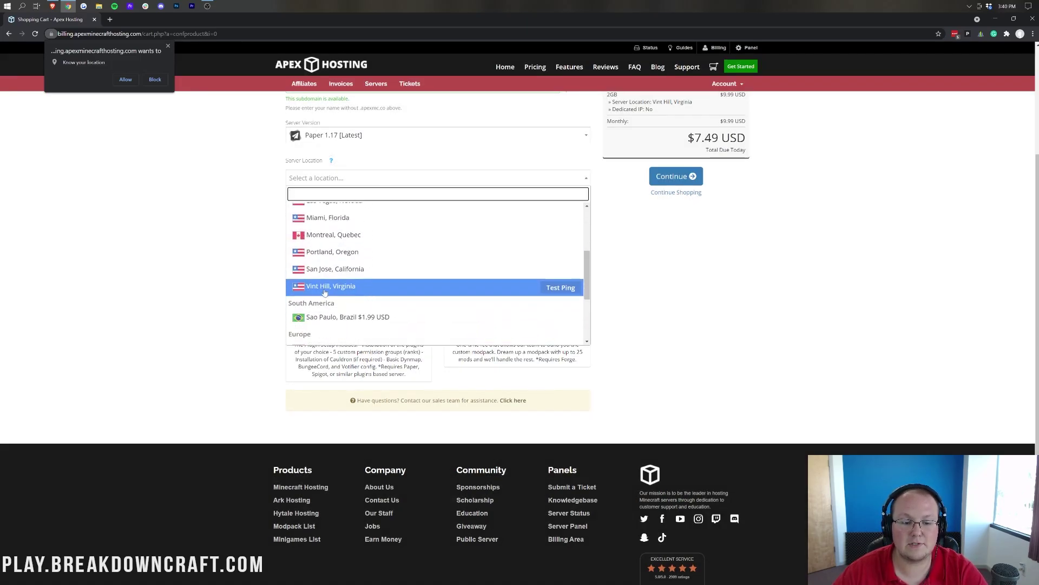
pyautogui.click(323, 287)
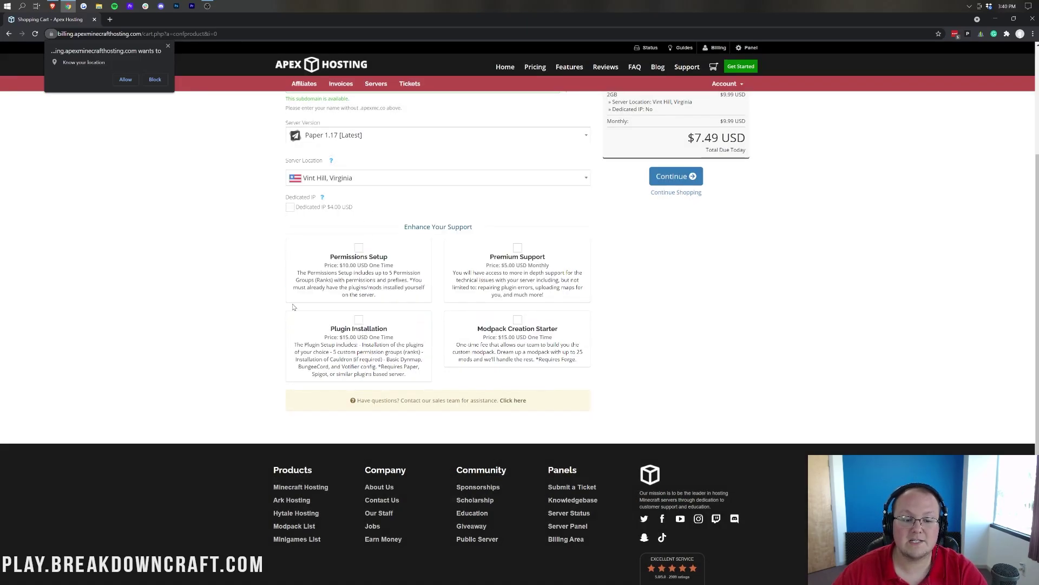
pyautogui.click(369, 179)
pyautogui.scroll(5, 385, 252)
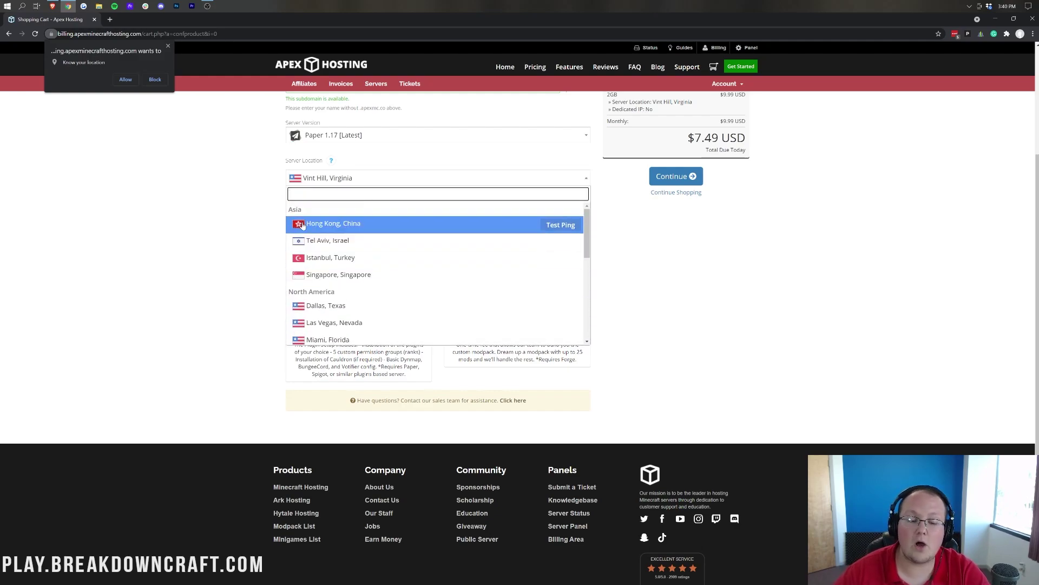
pyautogui.scroll(-3, 325, 293)
pyautogui.scroll(3, 319, 295)
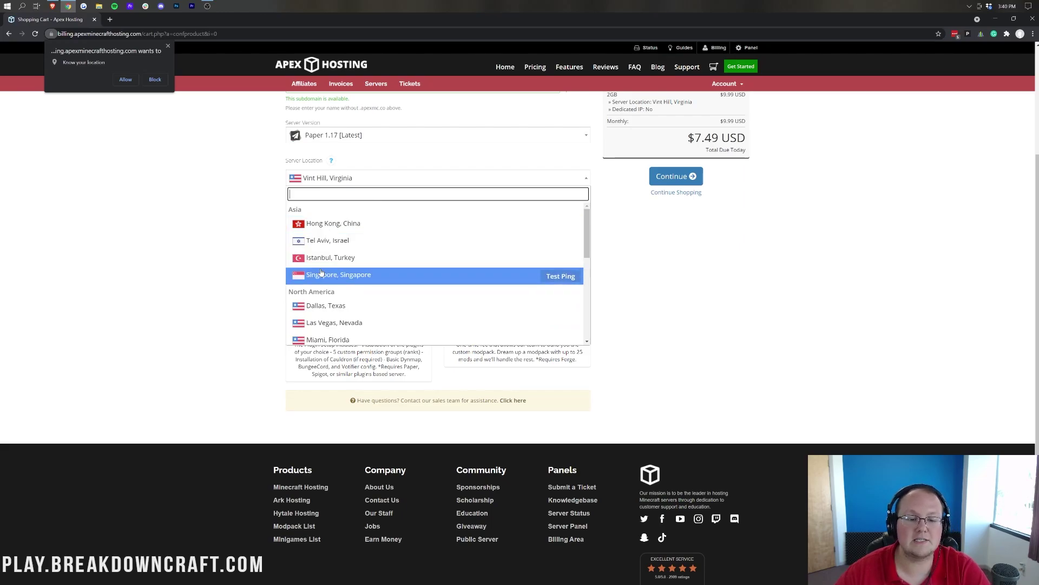
pyautogui.scroll(-5, 321, 272)
pyautogui.scroll(-2, 322, 254)
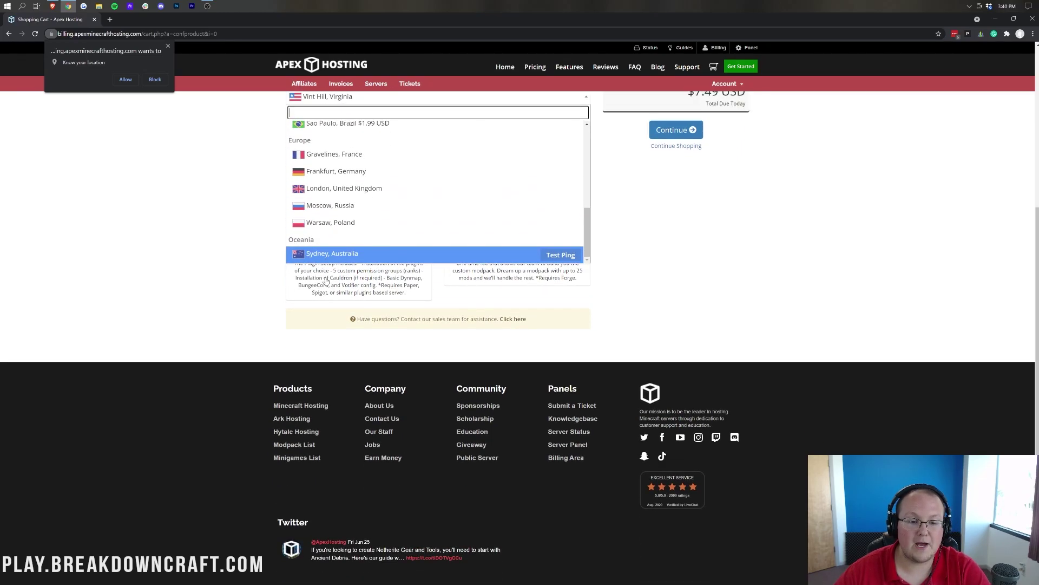
pyautogui.scroll(3, 336, 240)
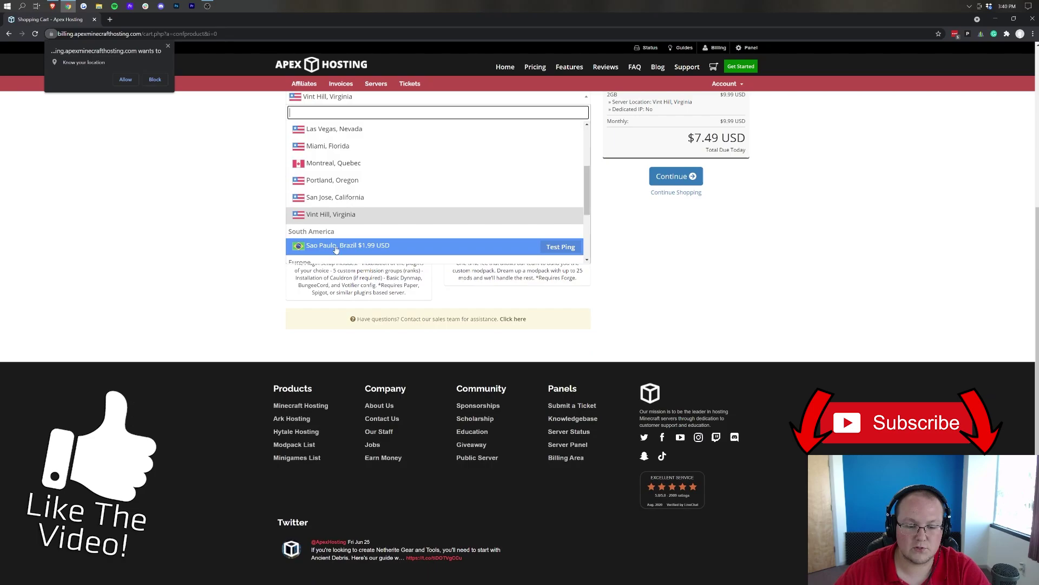
pyautogui.scroll(1, 242, 241)
pyautogui.scroll(2, 242, 241)
pyautogui.click(248, 278)
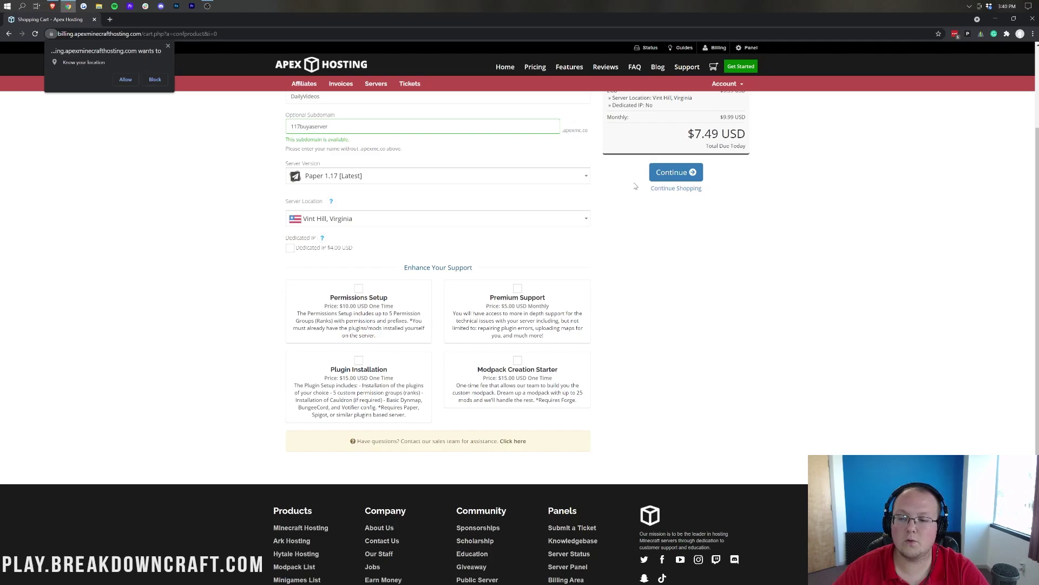
# - Review the cart's $7.49 total due today and proceed to the checkout form
pyautogui.click(672, 178)
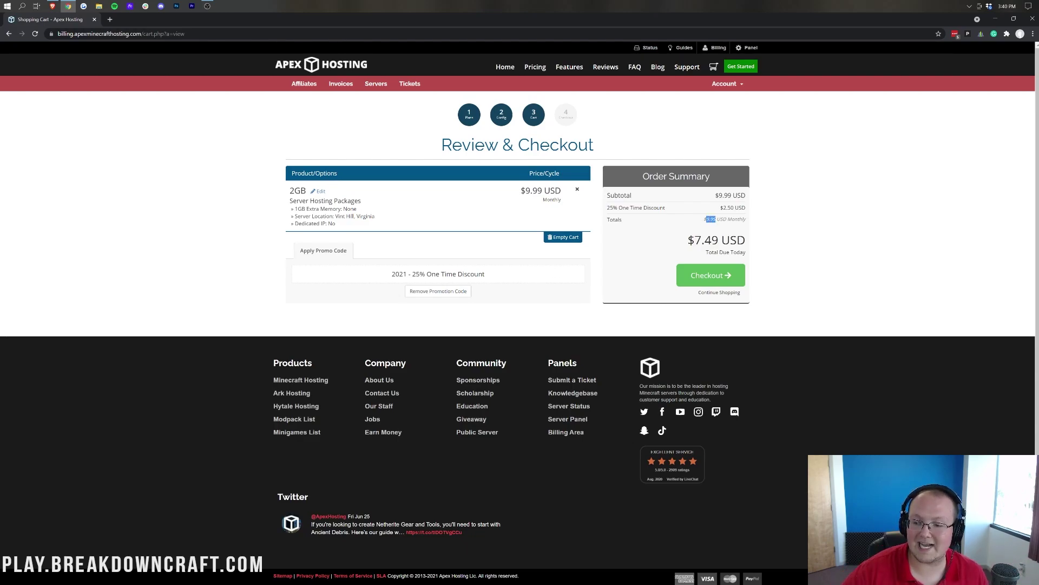
pyautogui.moveTo(693, 240); pyautogui.dragTo(720, 240)
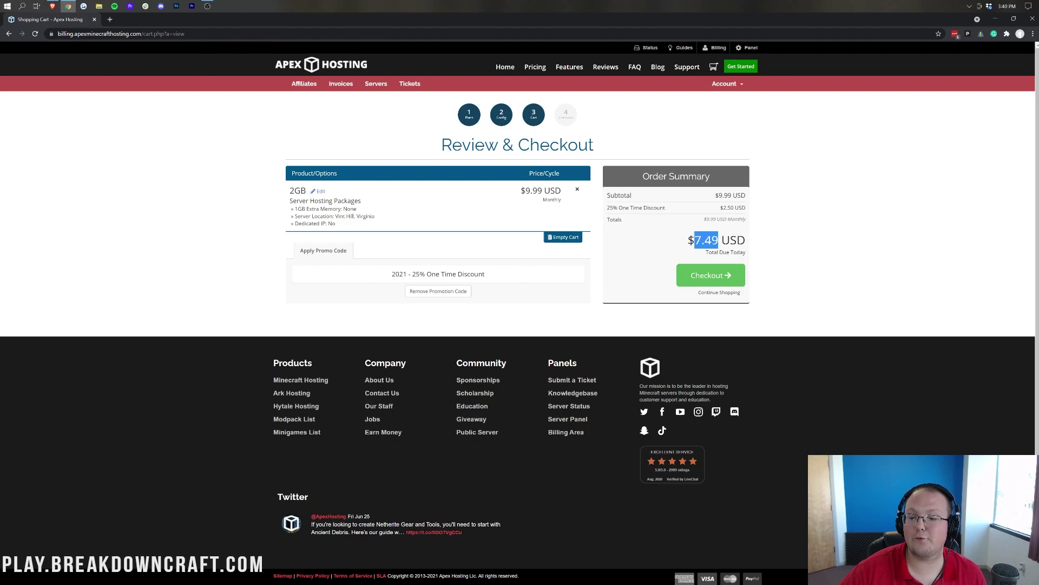
pyautogui.click(720, 240)
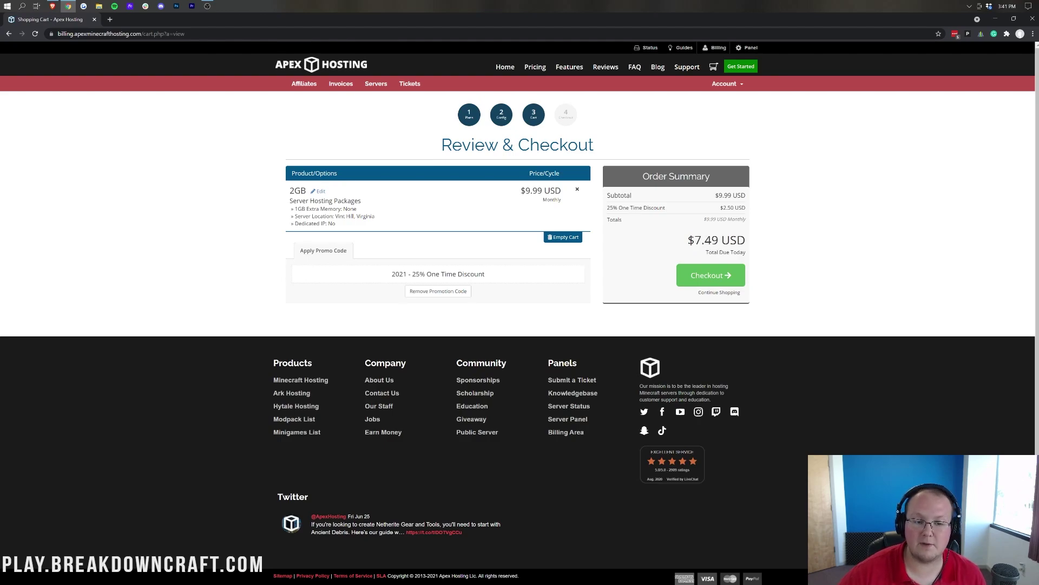
pyautogui.click(709, 275)
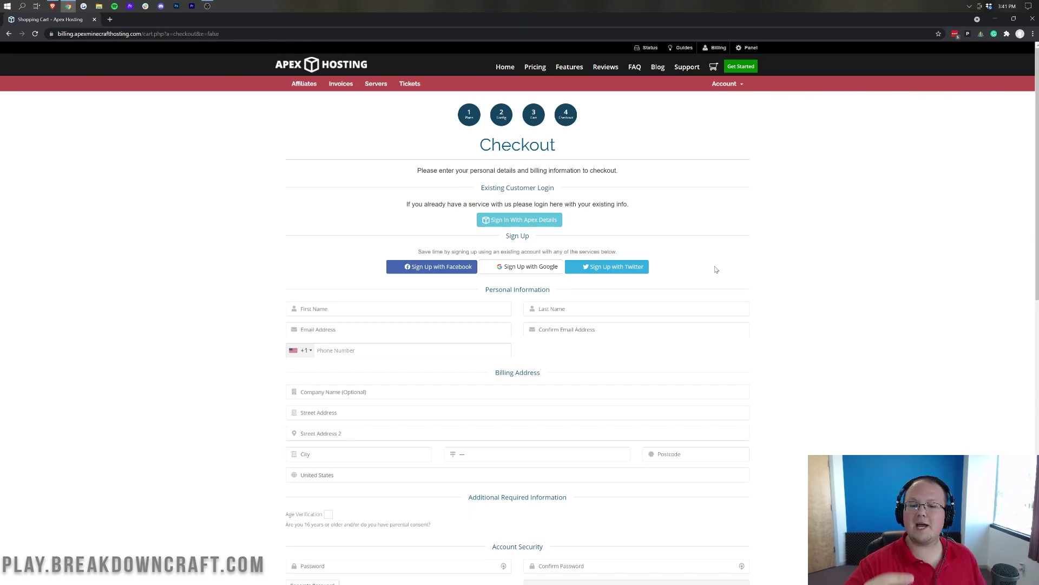
pyautogui.scroll(-10, 733, 237)
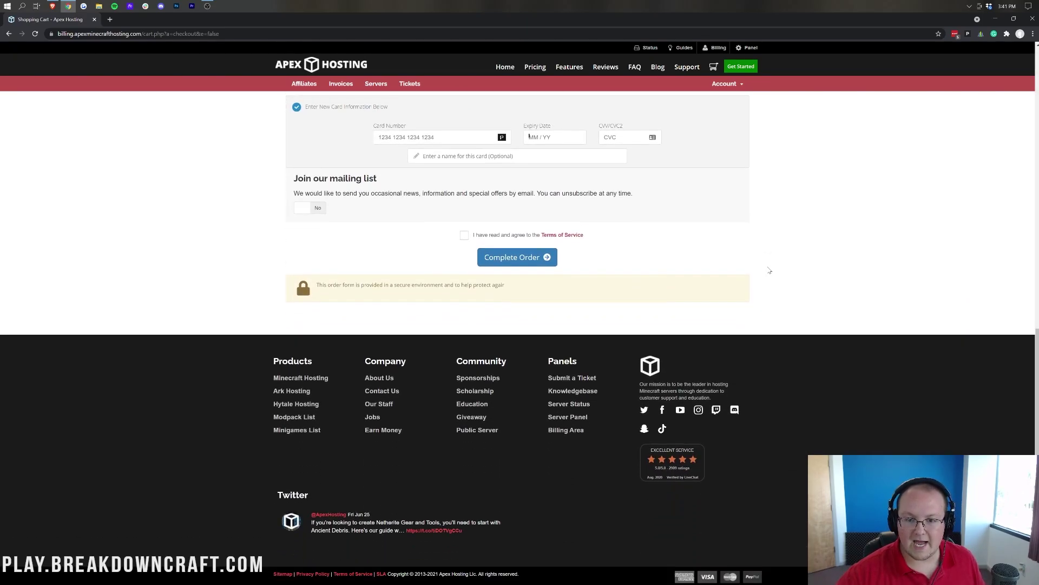
pyautogui.scroll(10, 713, 275)
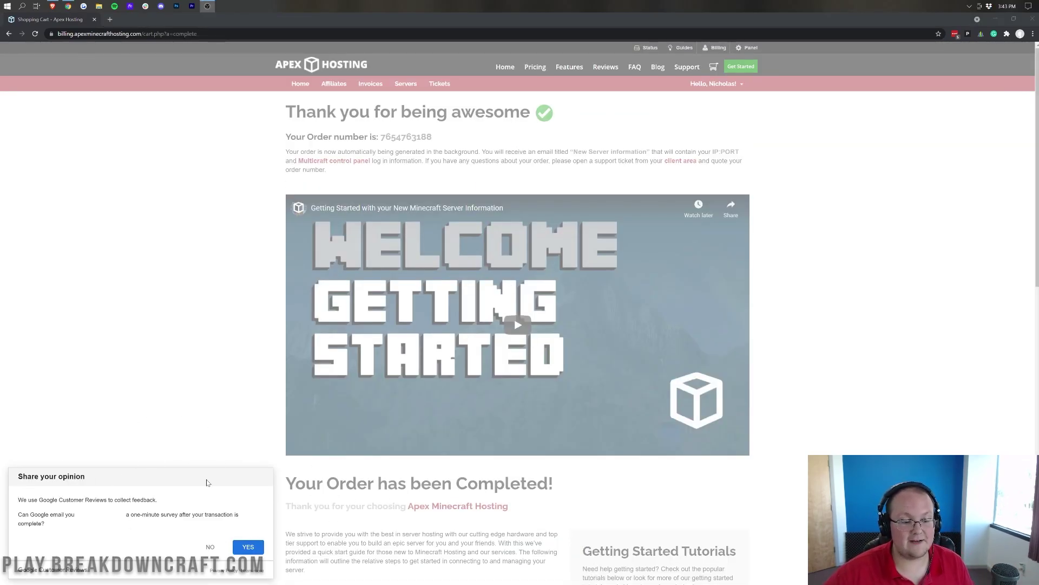
# - Decline the feedback survey and read through the order-complete setup steps
pyautogui.click(212, 548)
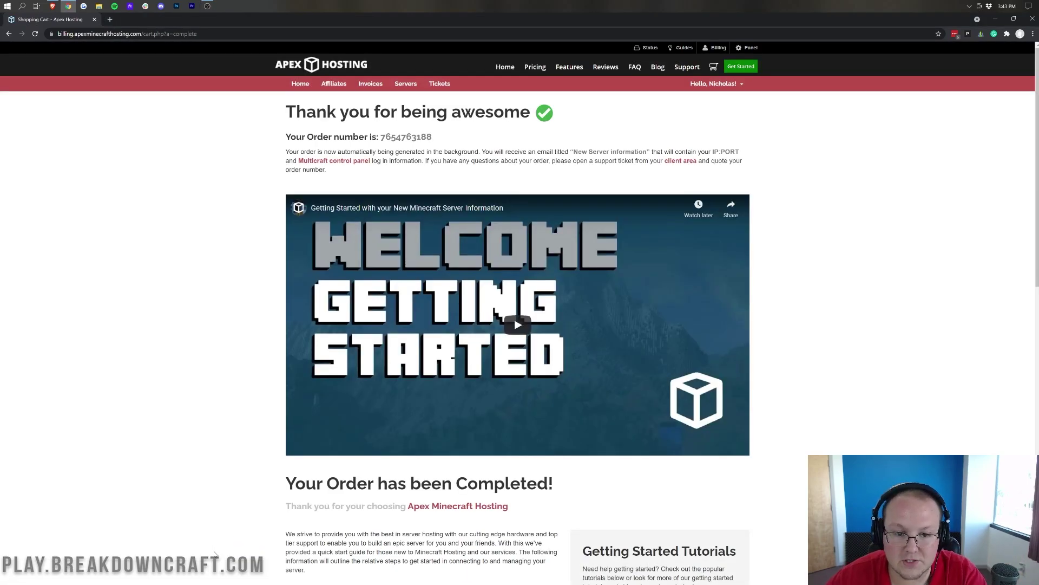
pyautogui.scroll(-3, 221, 533)
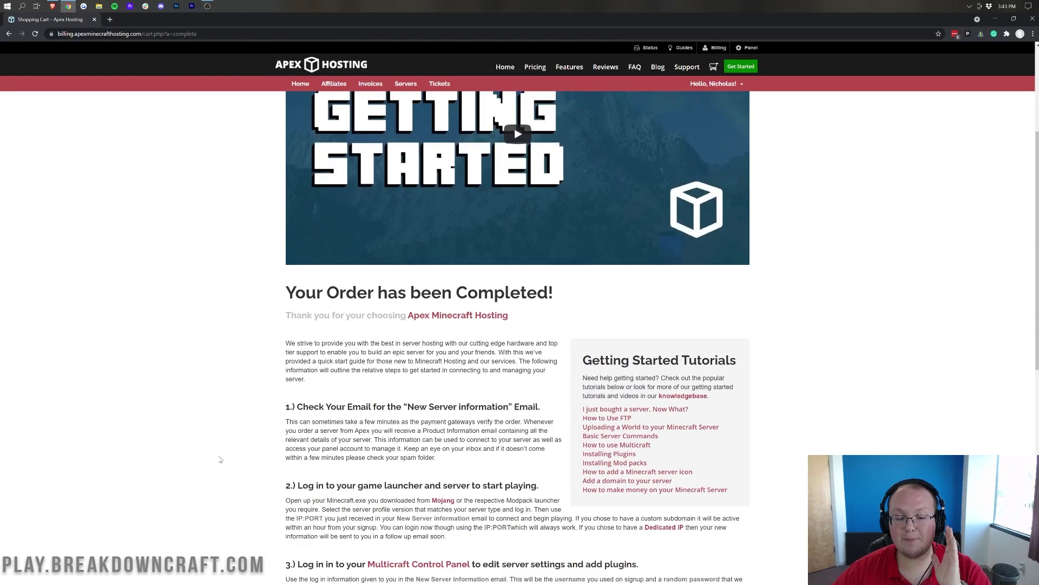
pyautogui.scroll(-5, 220, 459)
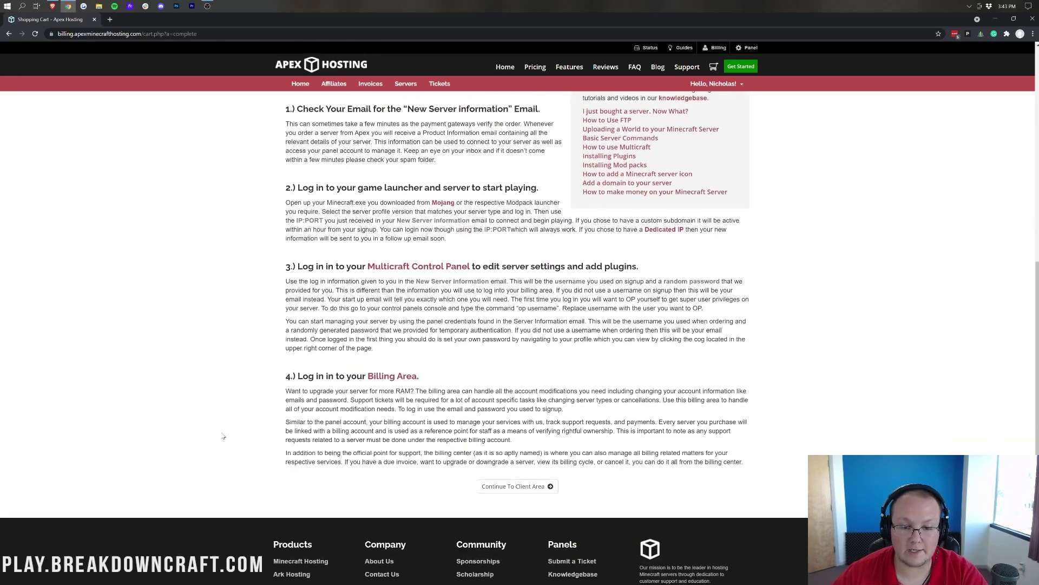
pyautogui.scroll(10, 224, 430)
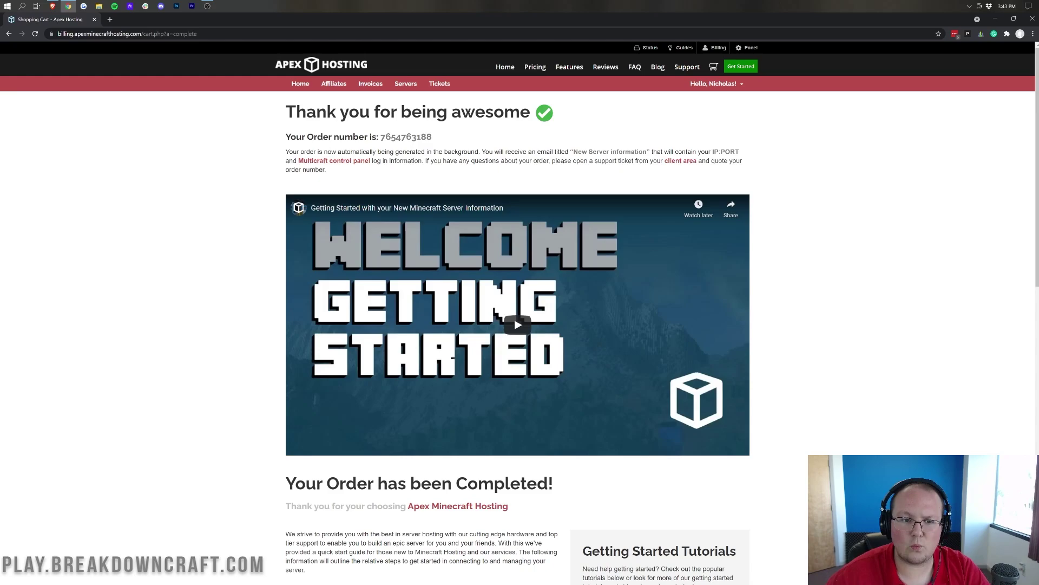
pyautogui.scroll(-8, 518, 325)
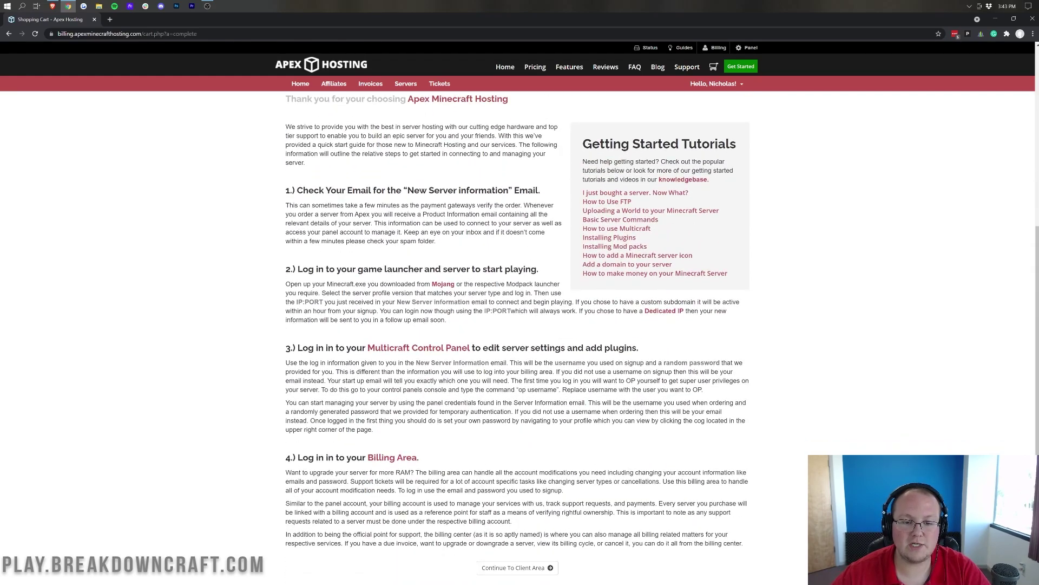
pyautogui.moveTo(407, 190); pyautogui.dragTo(509, 190)
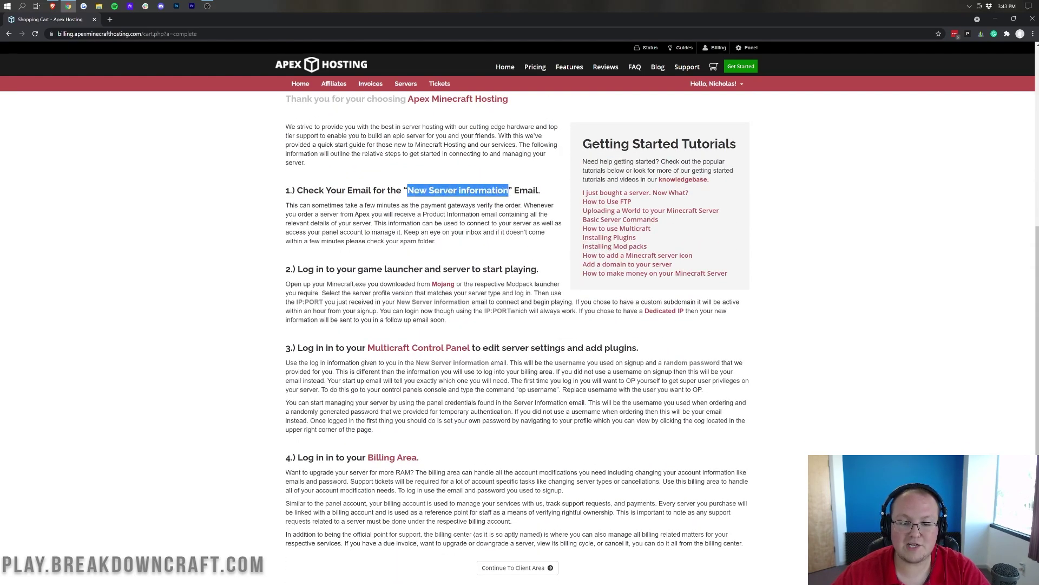
pyautogui.click(509, 190)
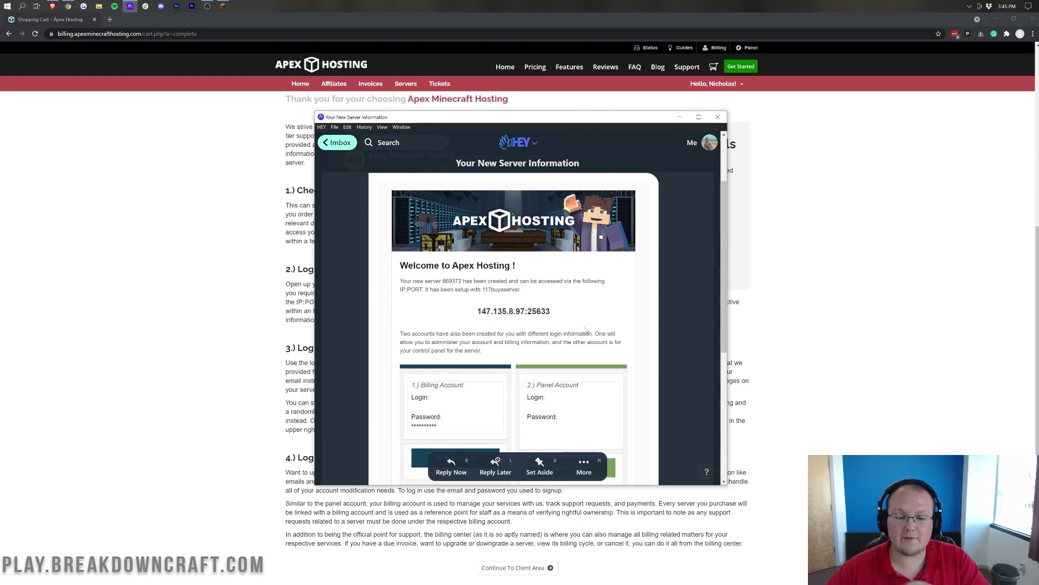
# - Read the panel login details and copy the server address 147.135.8.97:25633 from the email
pyautogui.scroll(-3, 607, 321)
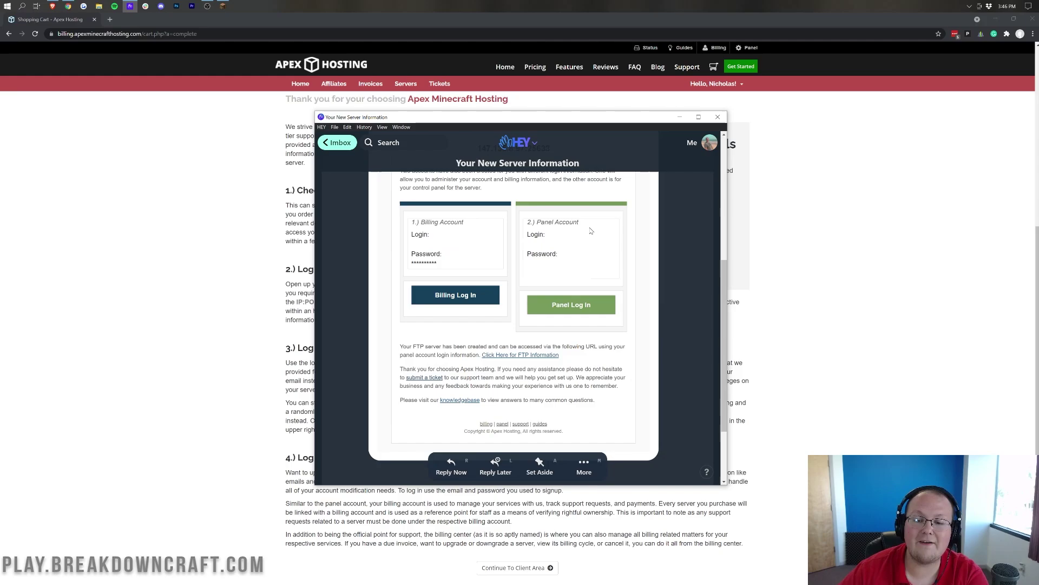
pyautogui.moveTo(591, 231); pyautogui.dragTo(519, 221)
pyautogui.click(538, 220)
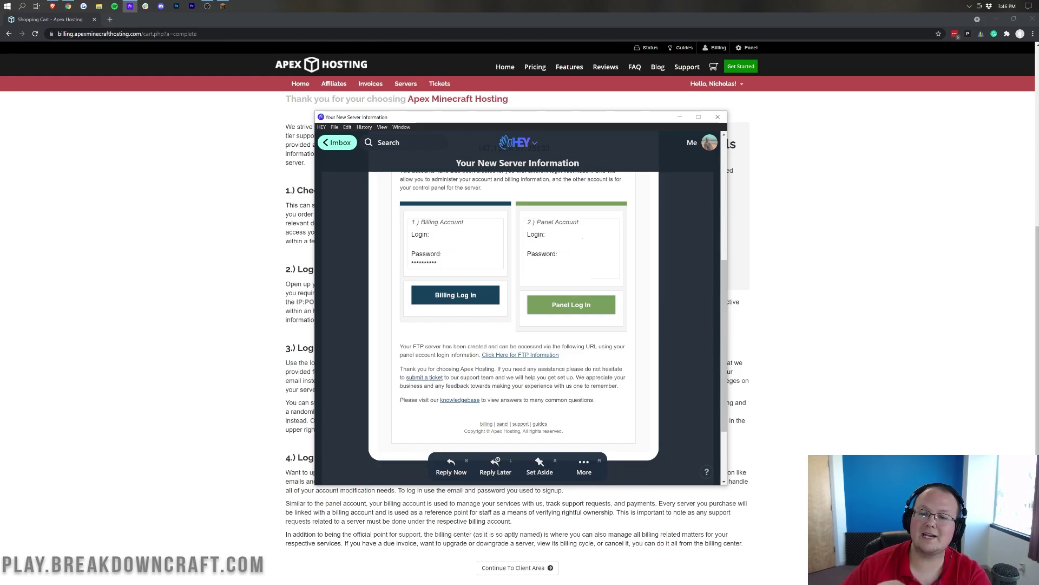
pyautogui.scroll(3, 464, 230)
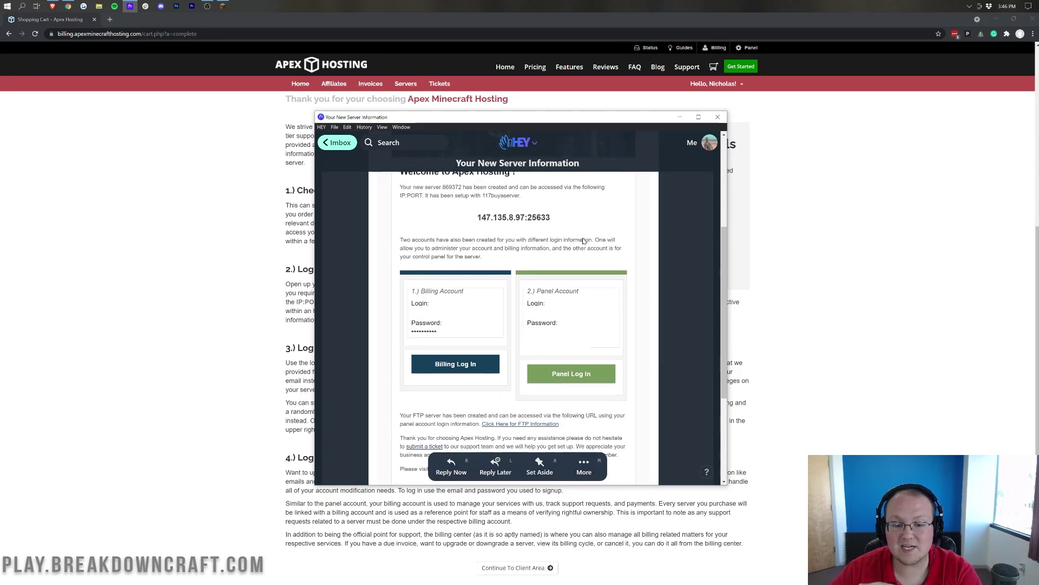
pyautogui.moveTo(557, 234); pyautogui.dragTo(477, 239)
pyautogui.hotkey('ctrl', 'c')
pyautogui.click(461, 237)
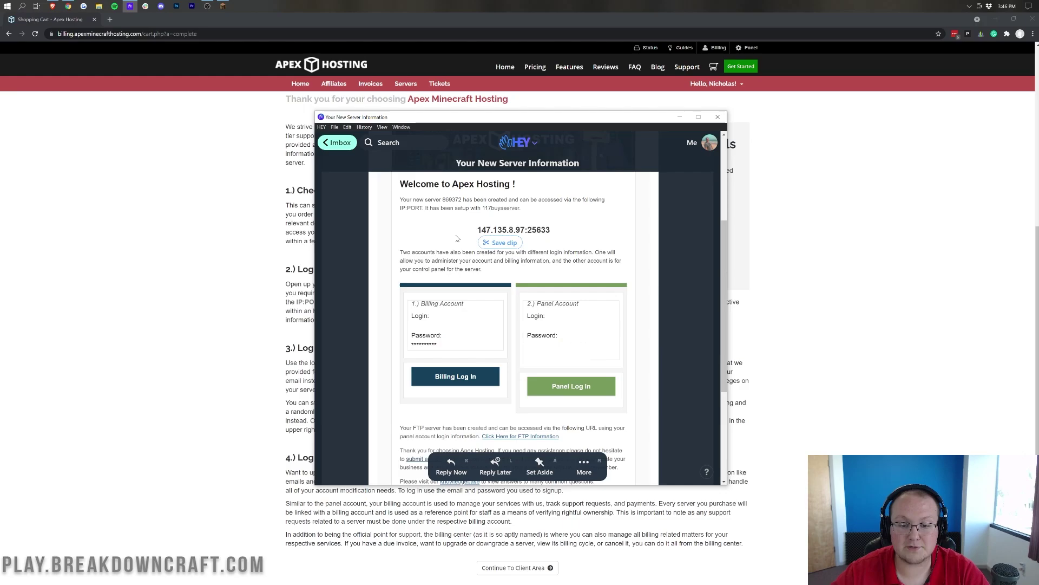
# - Direct-connect to the pasted address 147.135.8.97:25633 from Minecraft's multiplayer menu
pyautogui.click(224, 8)
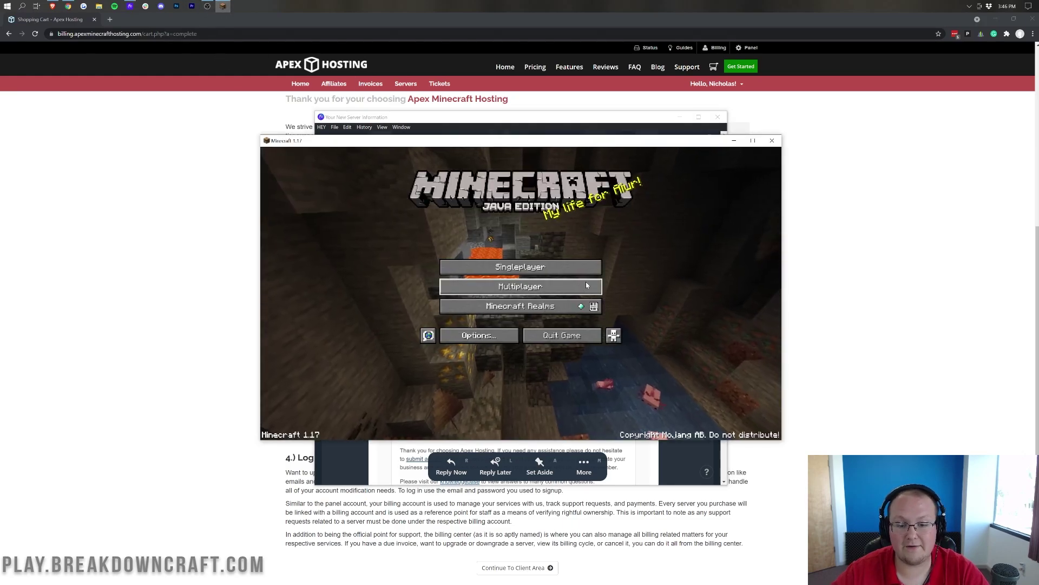
pyautogui.click(520, 286)
pyautogui.click(528, 401)
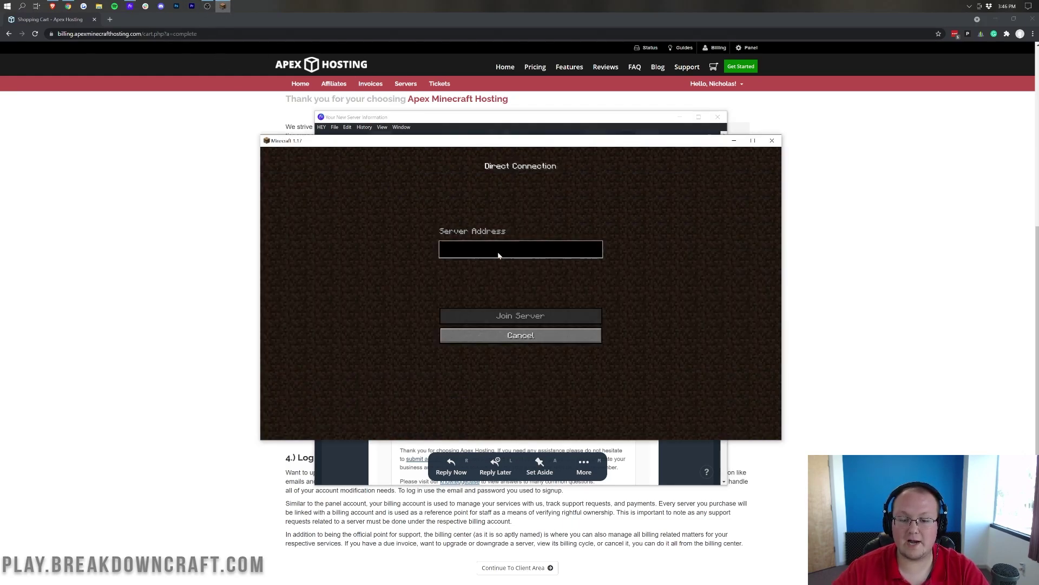
pyautogui.hotkey('ctrl', 'v')
pyautogui.click(519, 316)
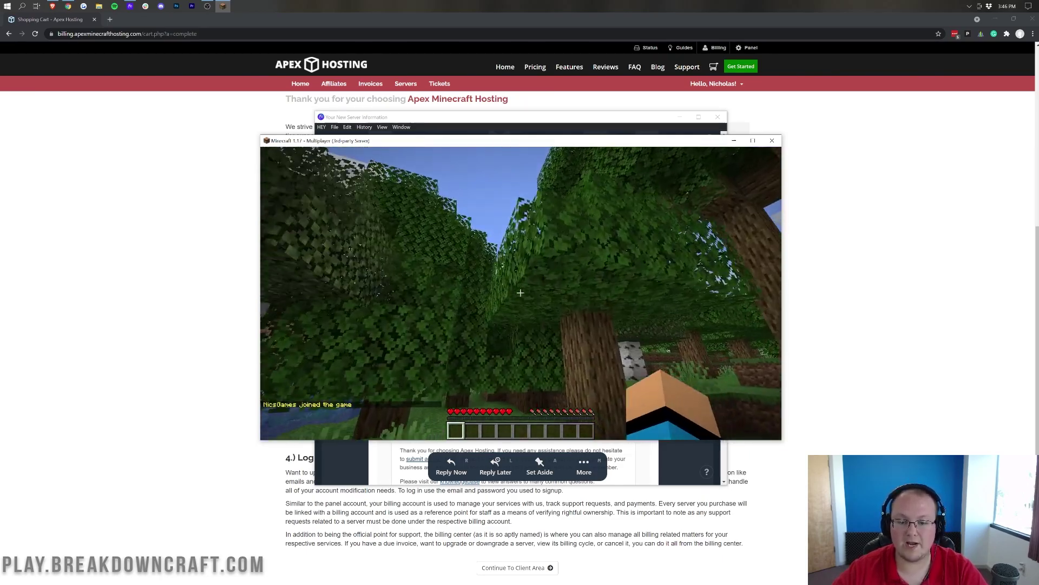
# - Dig dirt, place a block, chop an oak log, then disconnect from the server
pyautogui.click(520, 293)
pyautogui.moveTo(520, 292); pyautogui.dragTo(520, 293)
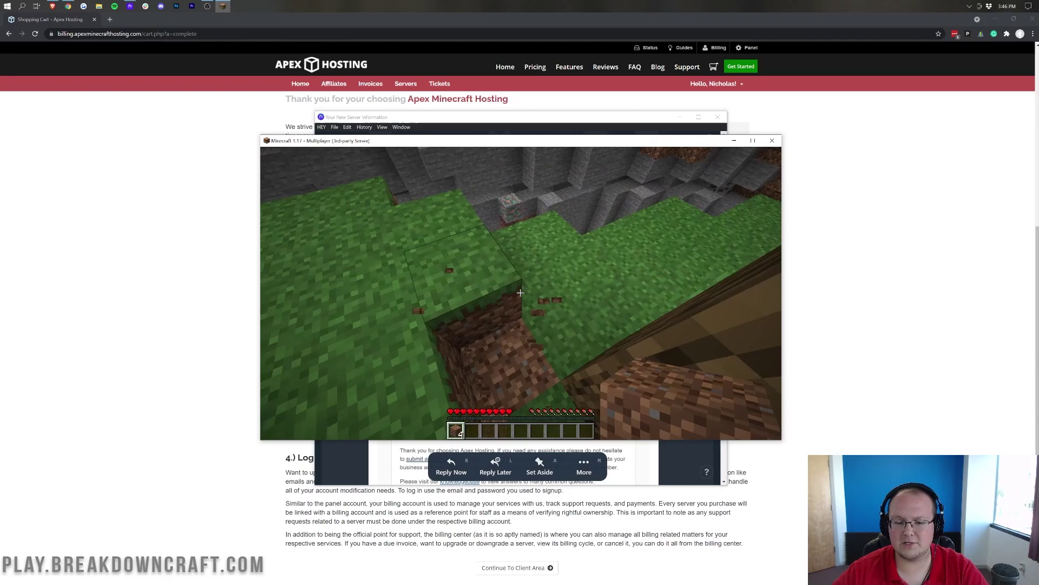
pyautogui.press('w')
pyautogui.rightClick(520, 292)
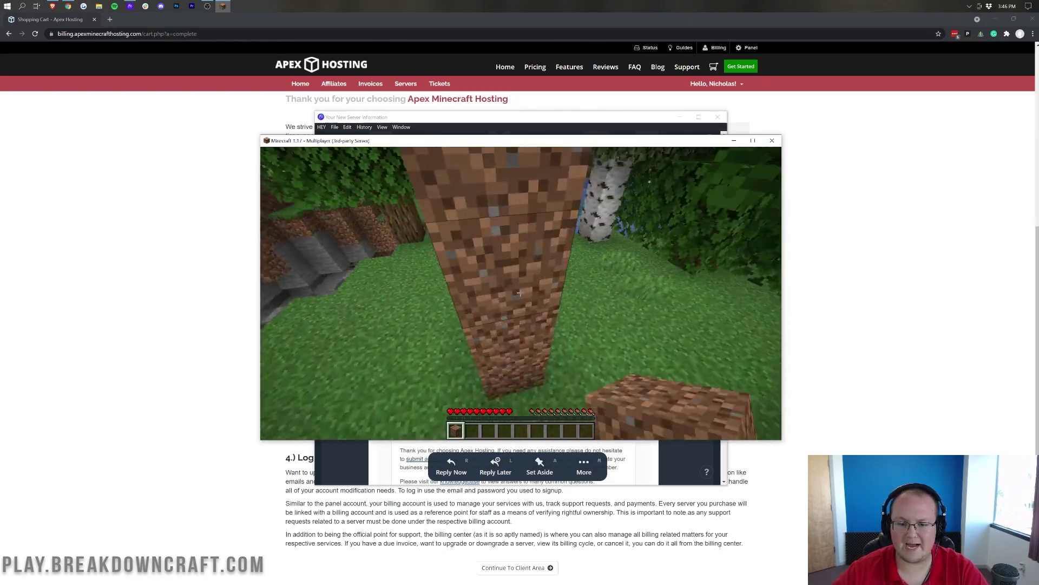
pyautogui.press('d')
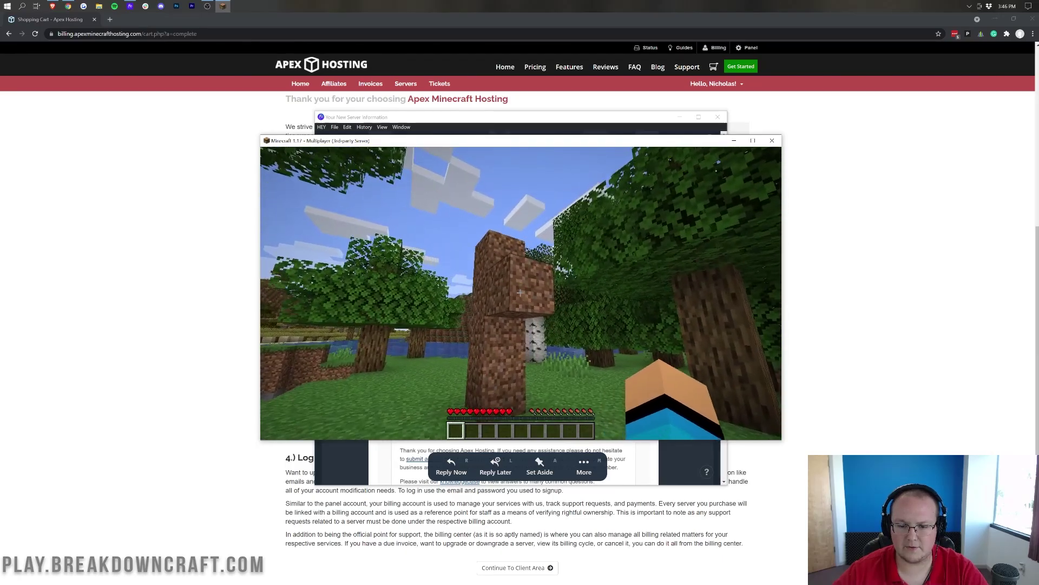
pyautogui.press('d')
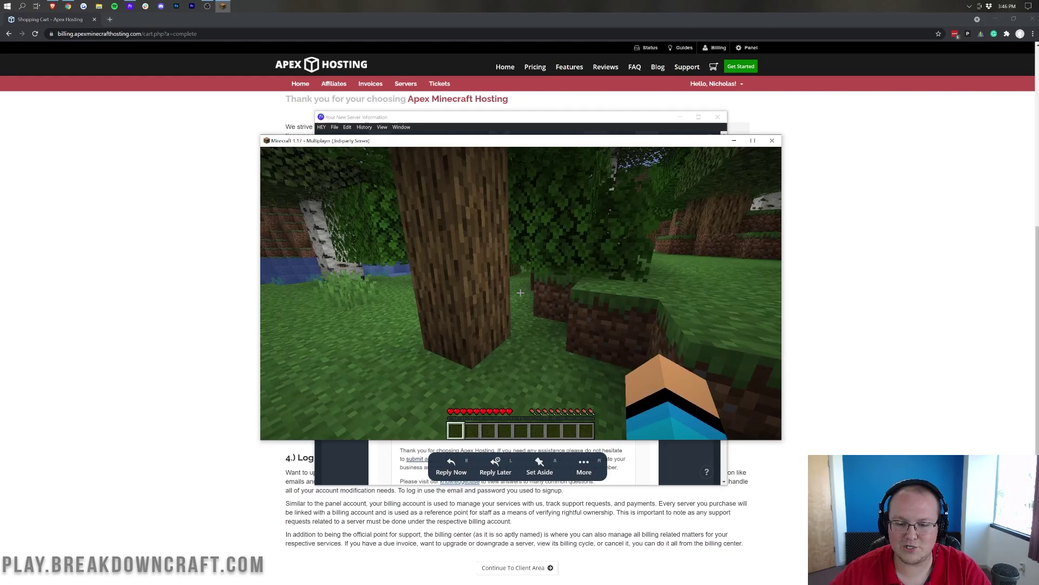
pyautogui.click(519, 292)
pyautogui.press('w')
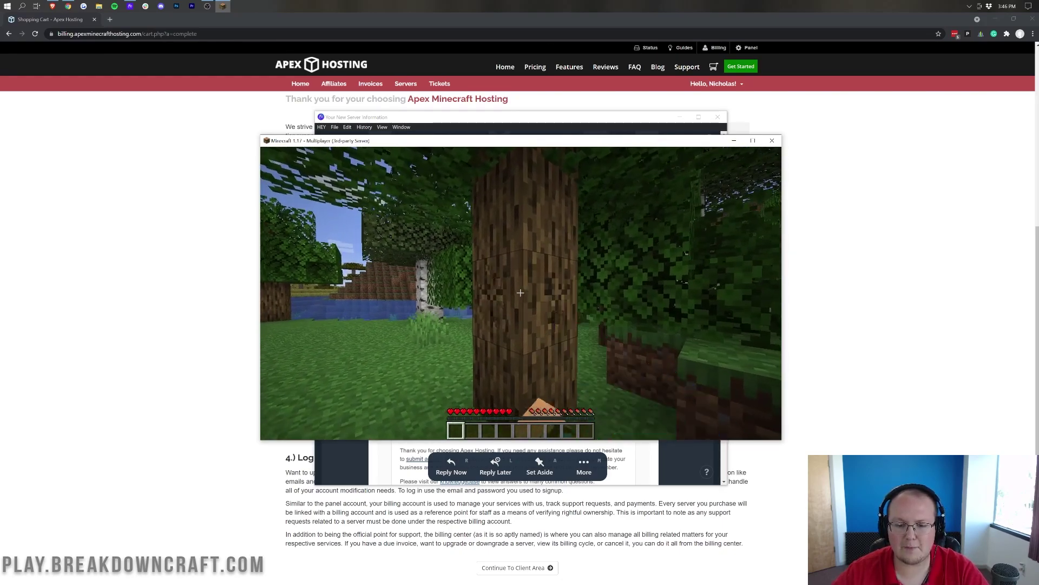
pyautogui.click(519, 292)
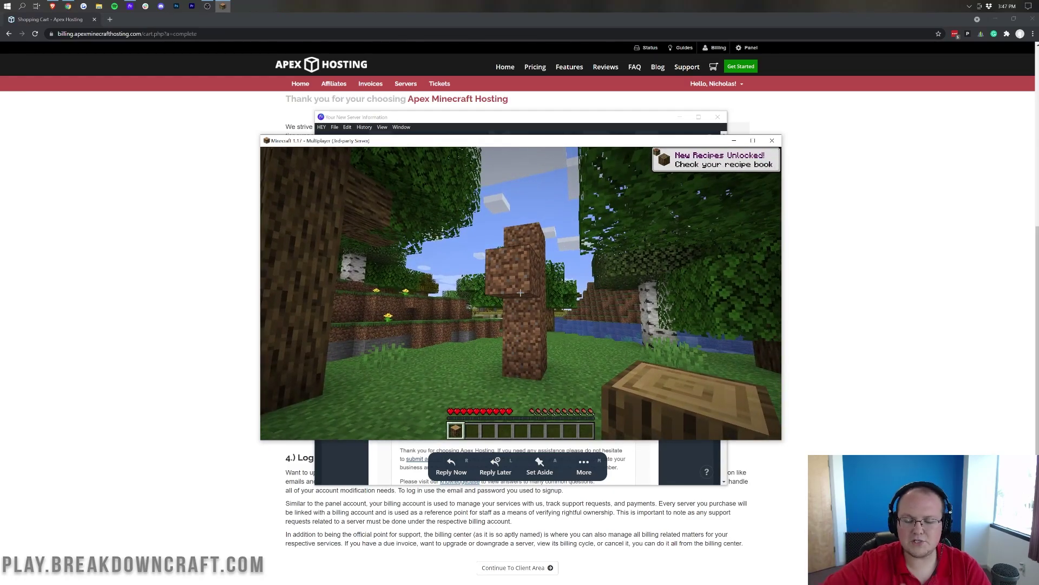
pyautogui.press('Escape')
pyautogui.click(526, 313)
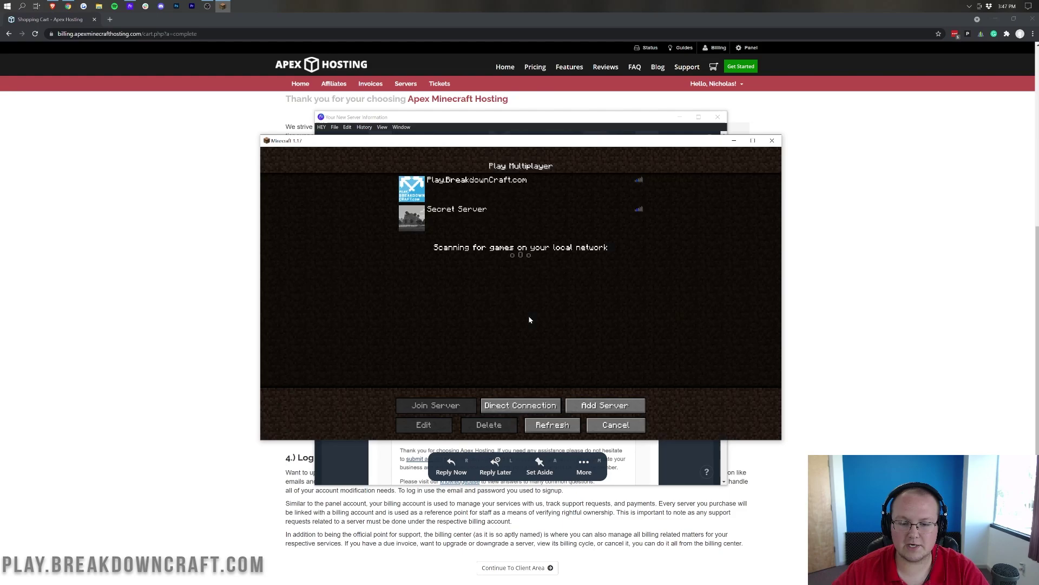
# - Return to the email and open the panel login page from its link
pyautogui.click(734, 141)
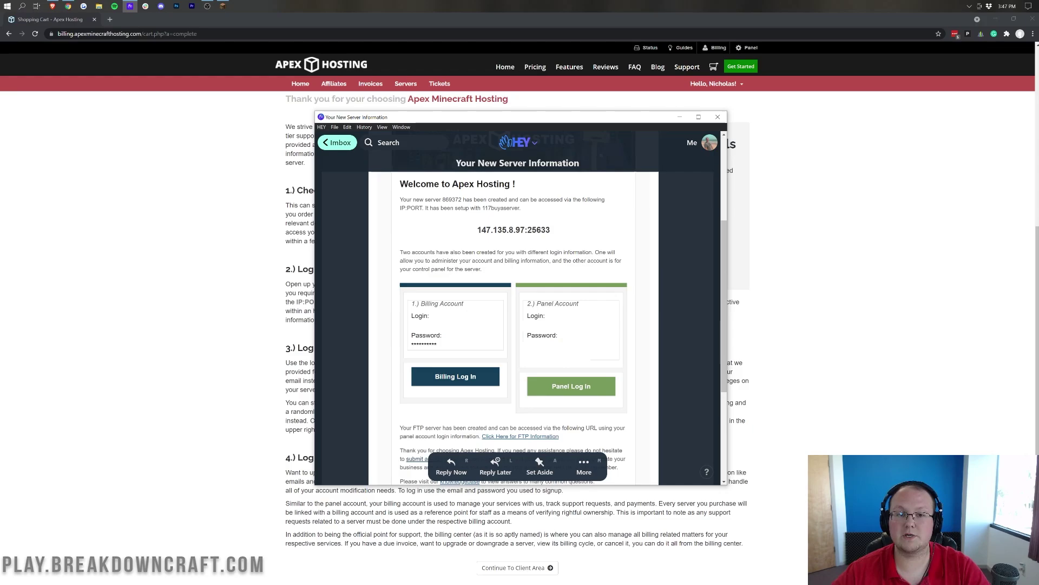
pyautogui.click(555, 388)
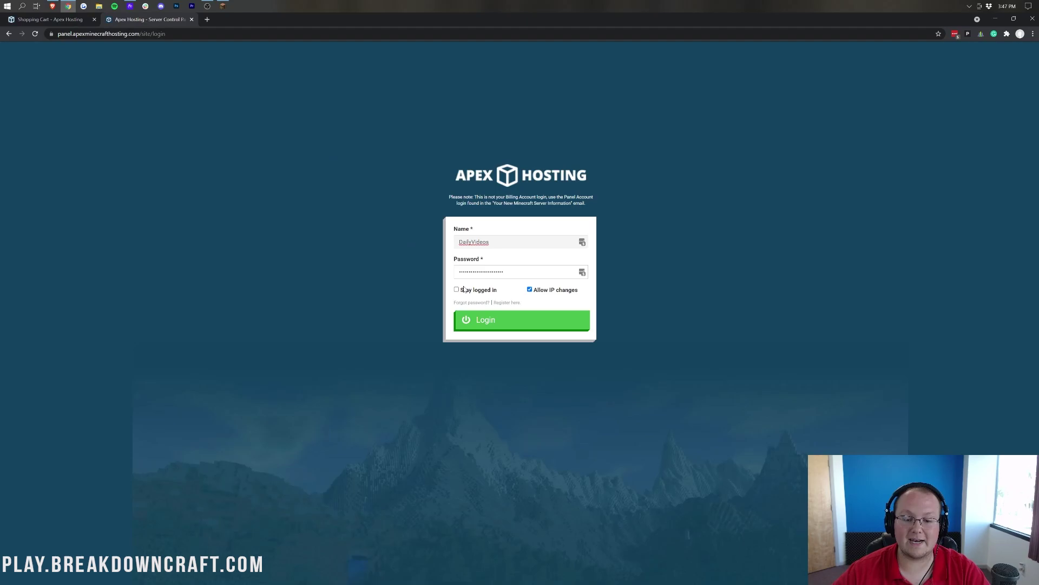
# - Log into the panel and open the second server's page running Paper 1.17
pyautogui.click(523, 327)
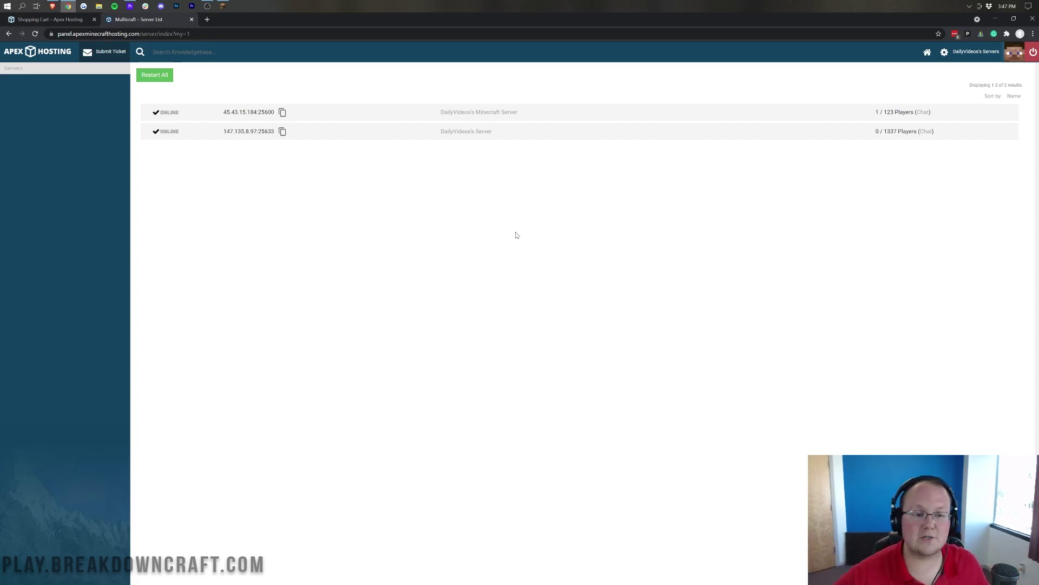
pyautogui.click(468, 135)
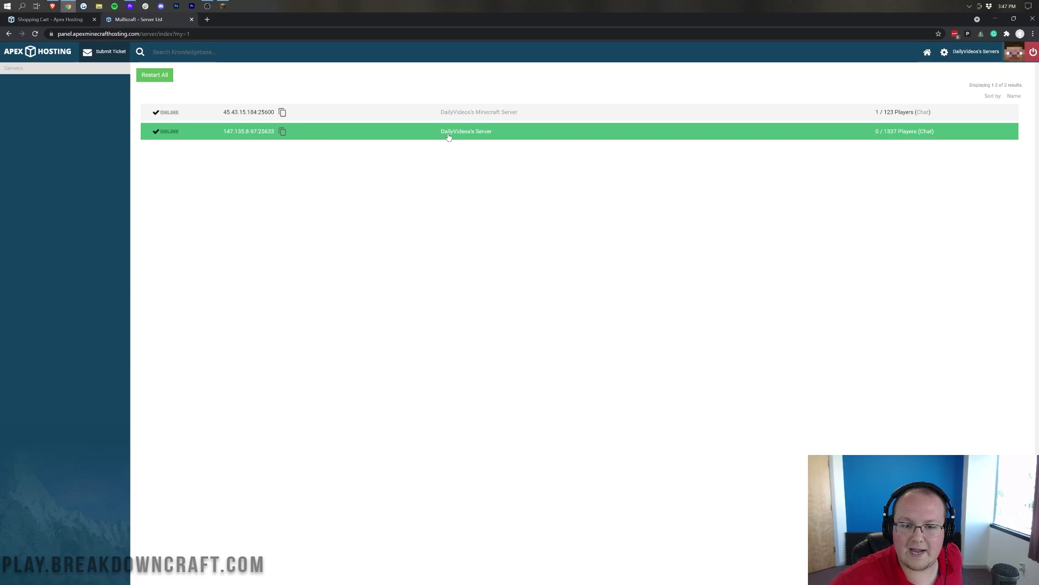
pyautogui.click(466, 134)
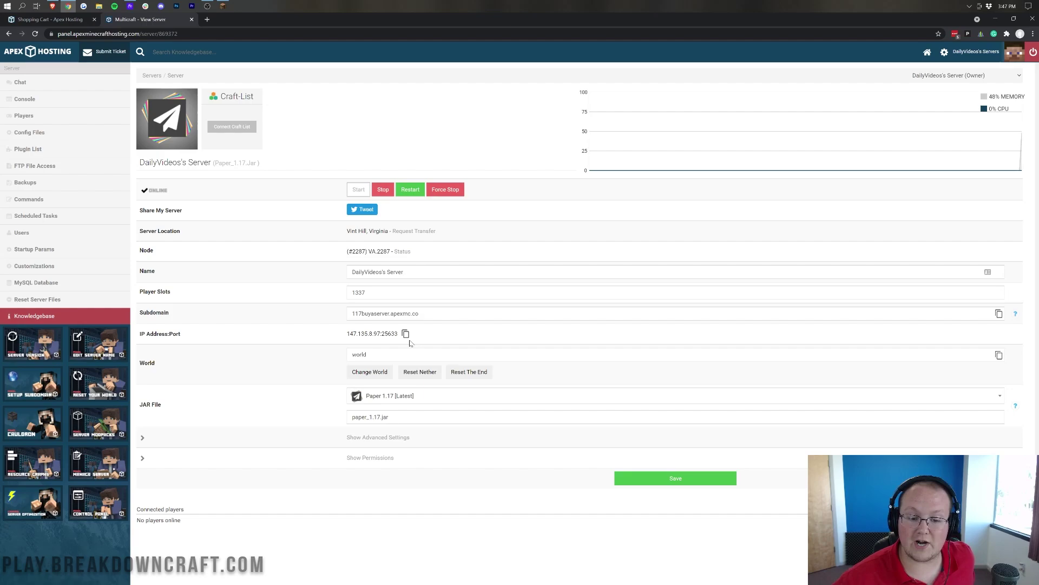
pyautogui.click(414, 398)
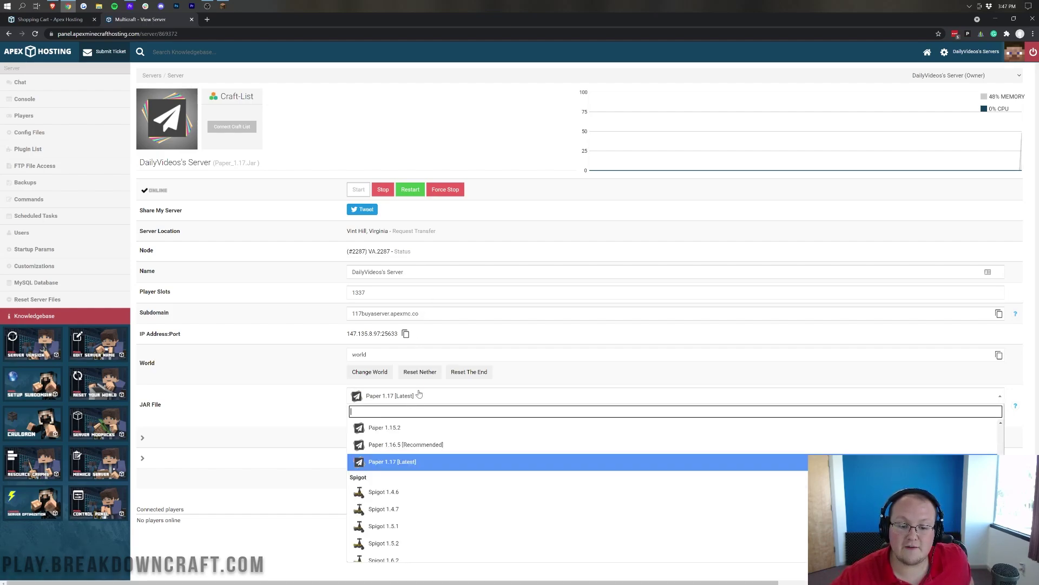
pyautogui.scroll(10, 445, 466)
pyautogui.scroll(-5, 447, 446)
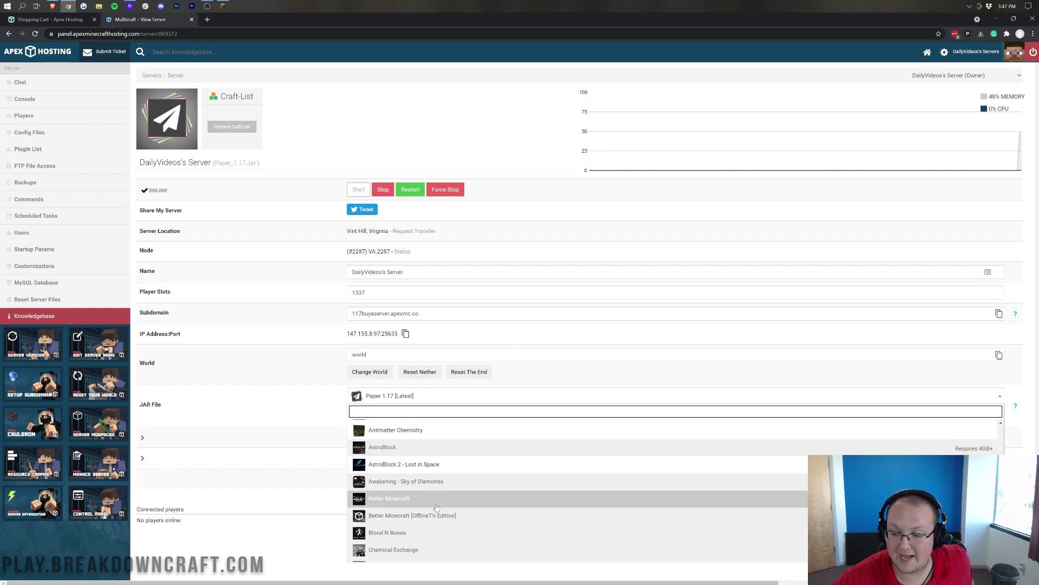
pyautogui.scroll(3, 437, 498)
pyautogui.scroll(2, 716, 504)
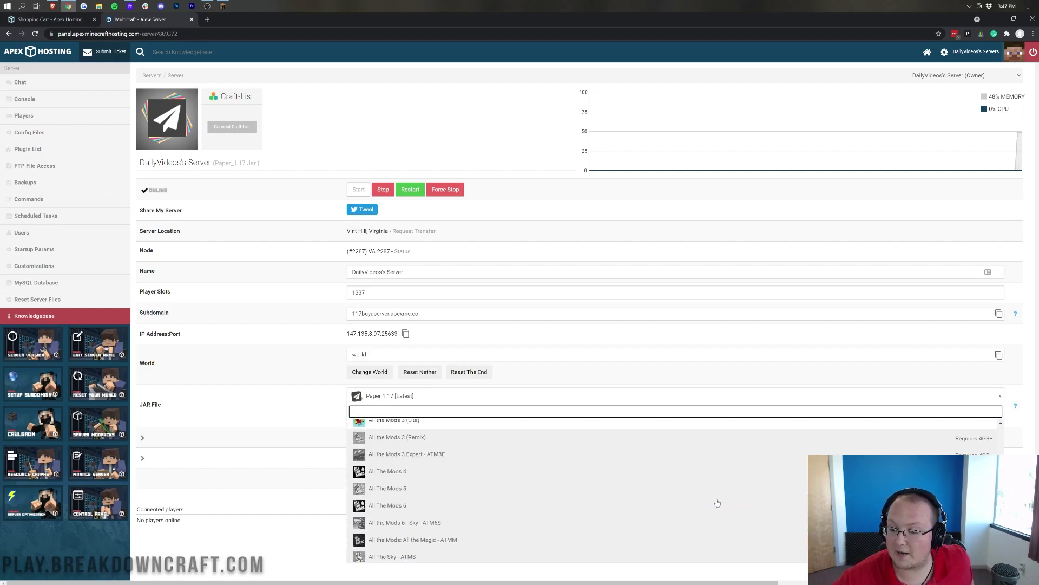
pyautogui.scroll(-4, 698, 487)
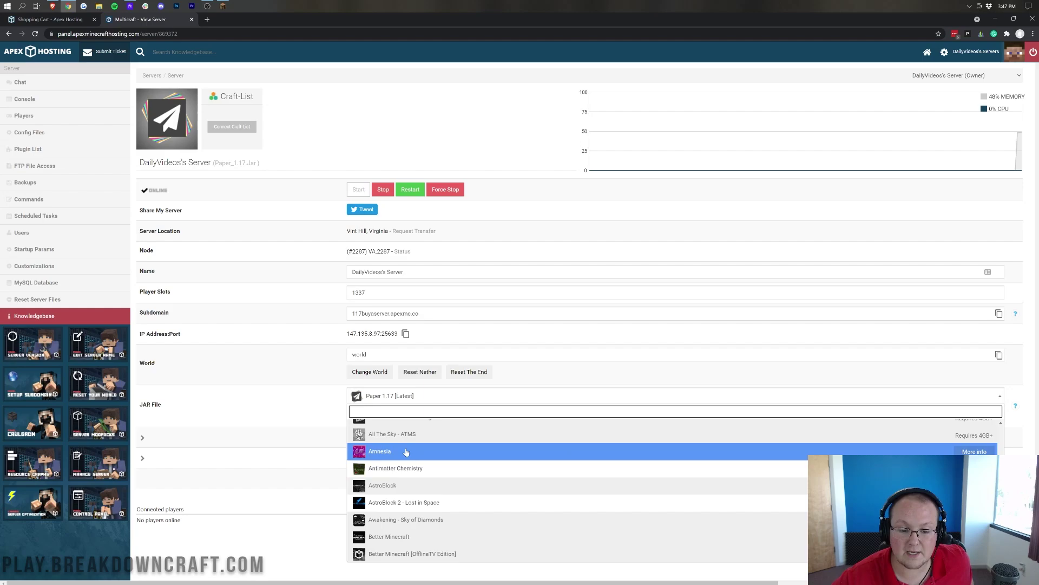
pyautogui.click(316, 354)
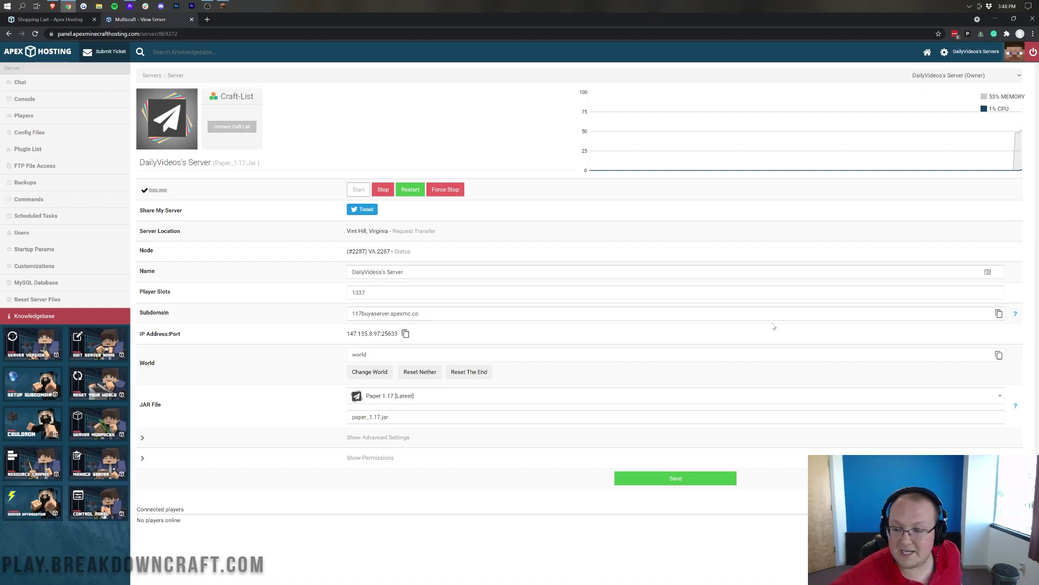
pyautogui.click(999, 314)
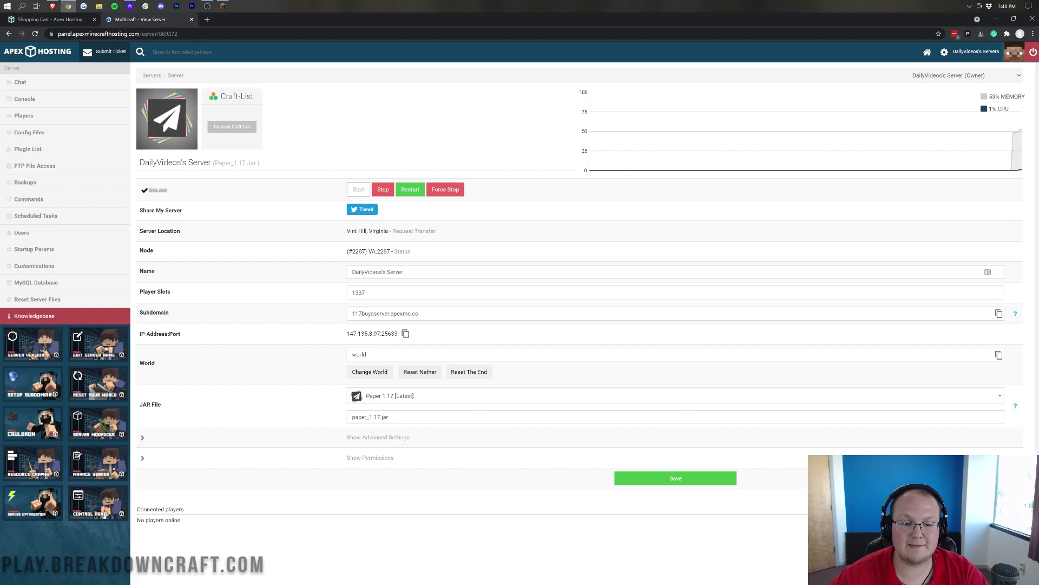
pyautogui.doubleClick(346, 316)
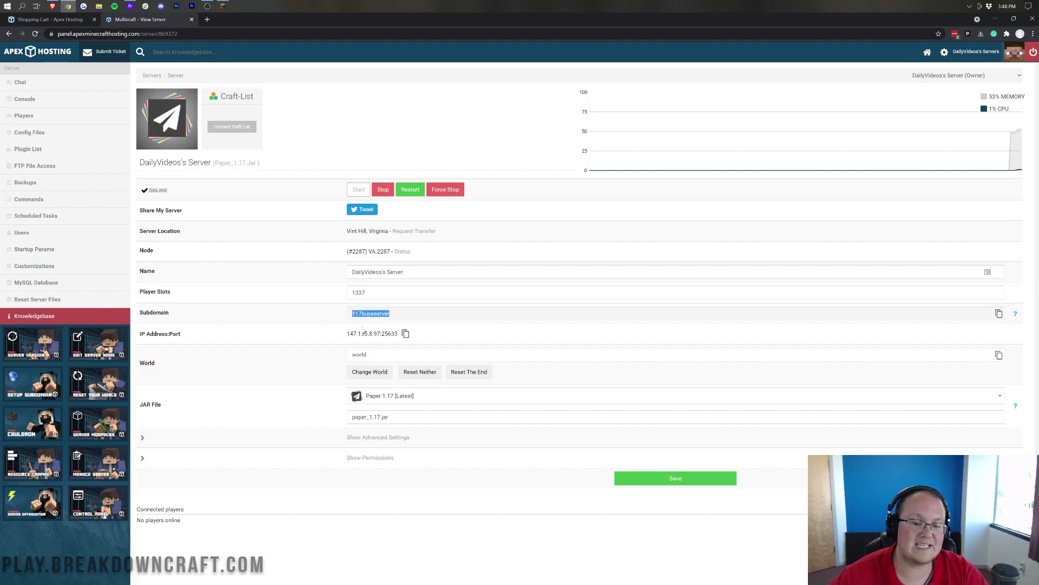
pyautogui.click(403, 325)
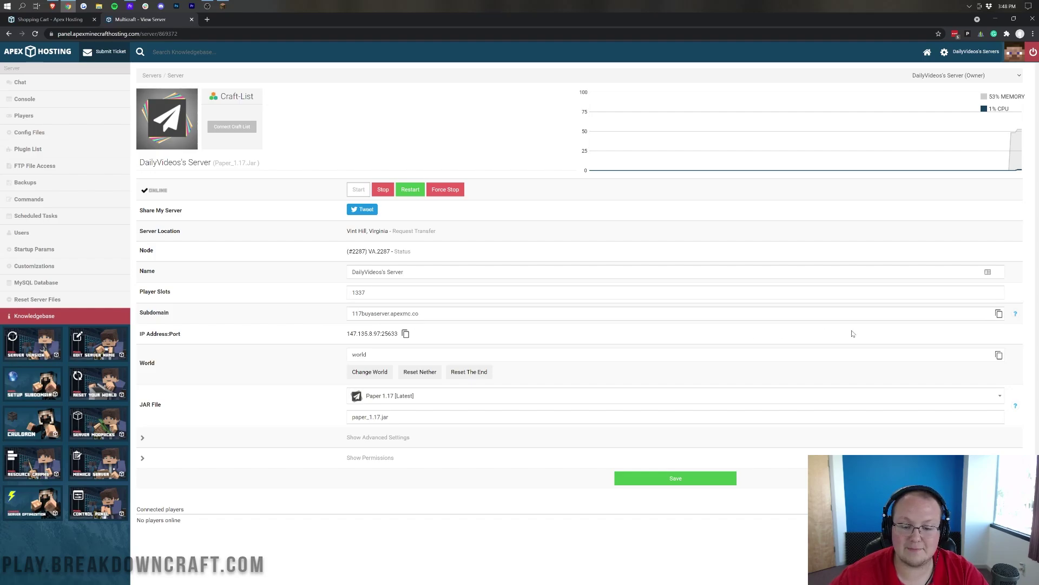
# - Add 'Buy A Server 1.17' at 117buyaserver.apexmc.co to Minecraft's multiplayer list
pyautogui.click(222, 6)
pyautogui.click(610, 401)
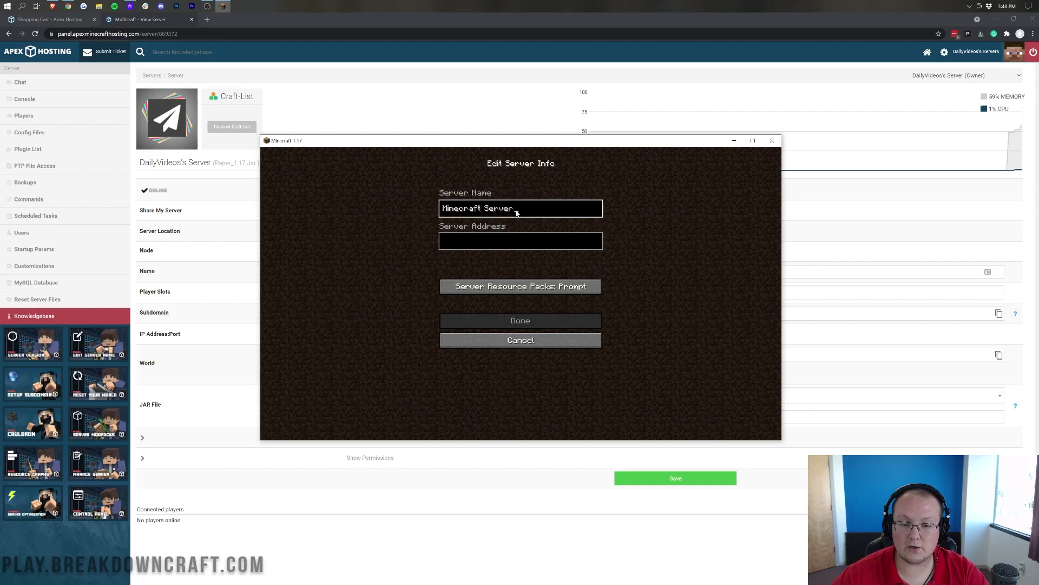
pyautogui.hotkey('ctrl', 'a')
pyautogui.write('B')
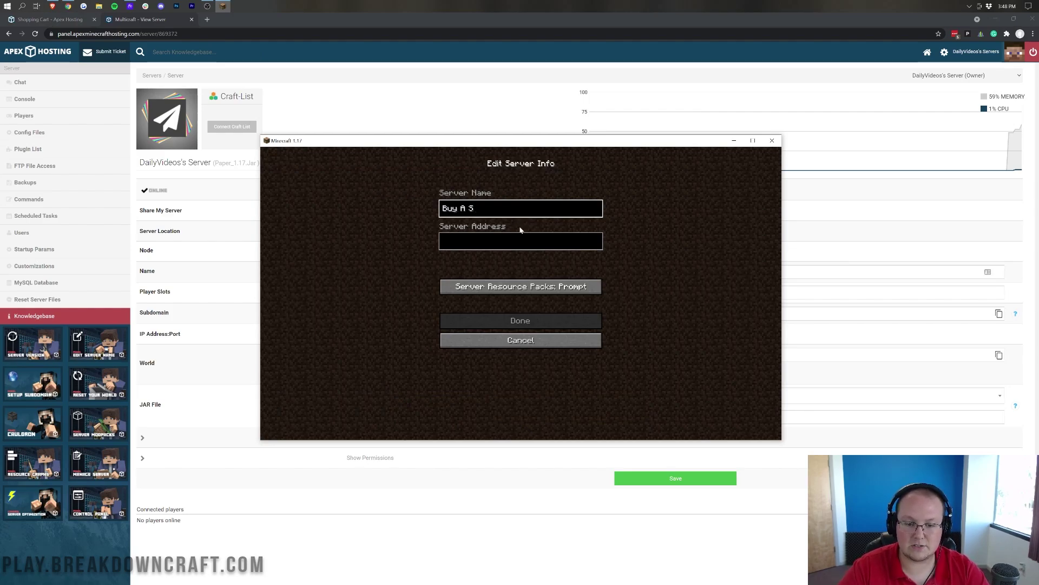
pyautogui.write('uy A Server 1.17')
pyautogui.press('Tab')
pyautogui.hotkey('ctrl', 'v')
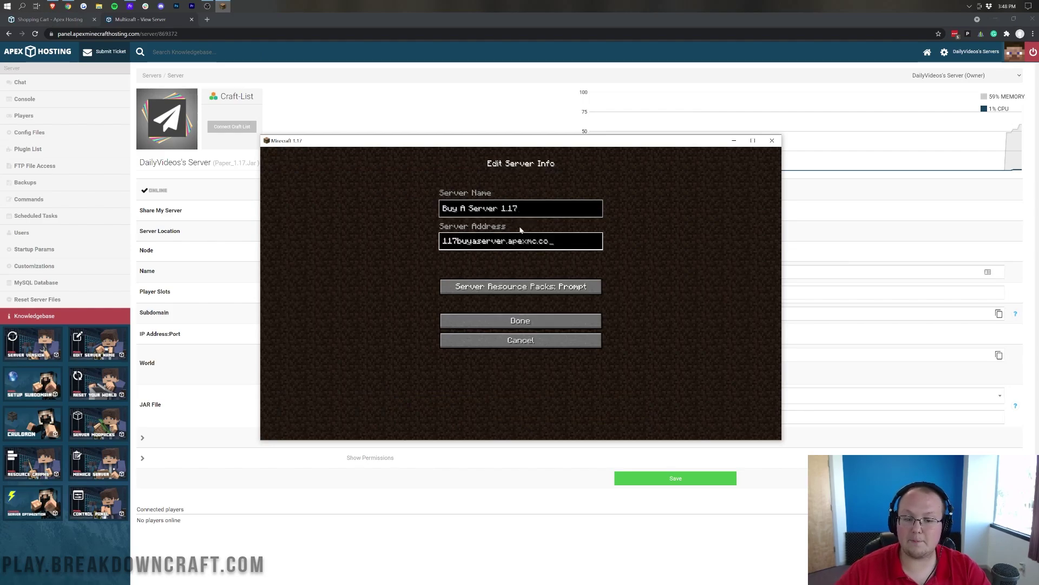
pyautogui.click(342, 114)
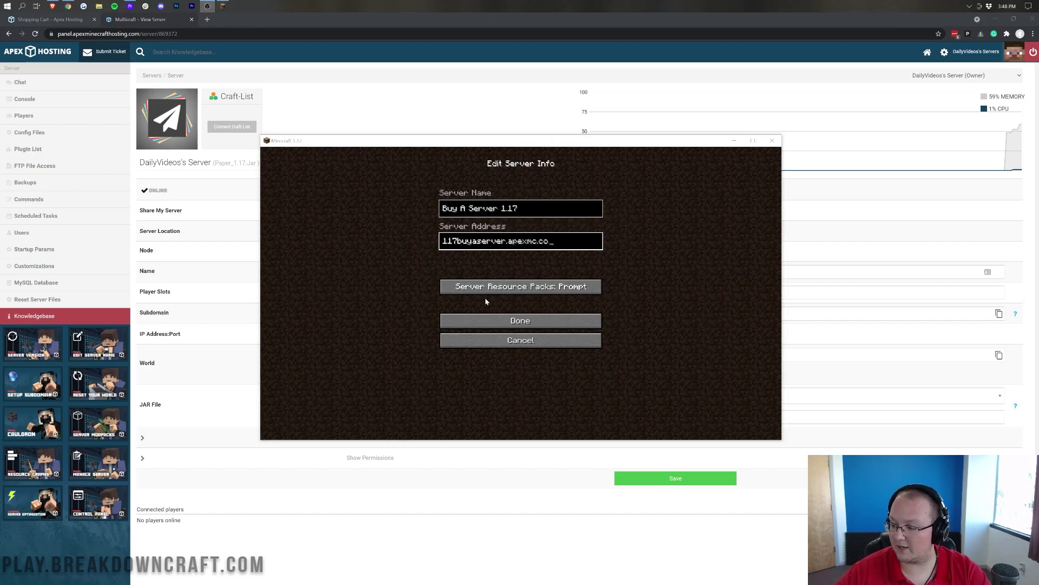
pyautogui.click(508, 323)
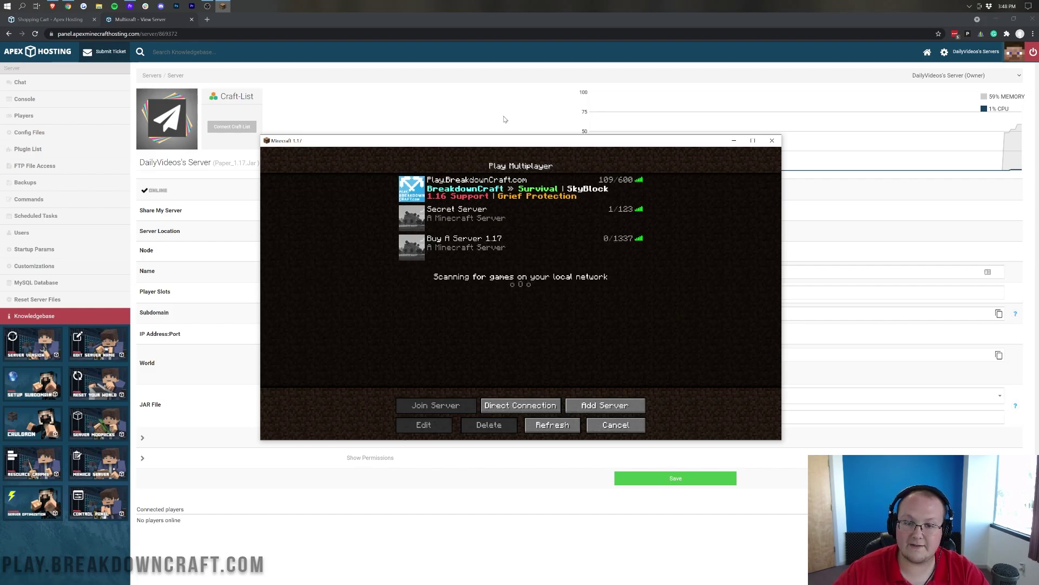
pyautogui.hotkey('alt', 'Tab')
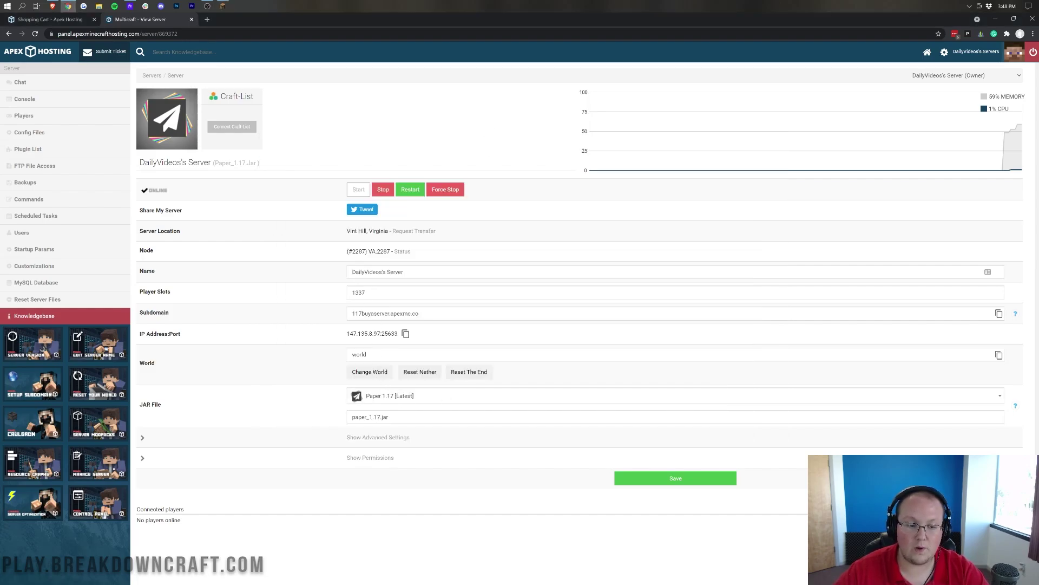
# - Join the Buy A Server 1.17 server from Minecraft's list and walk back from the dirt pillar
pyautogui.hotkey('alt', 'Tab')
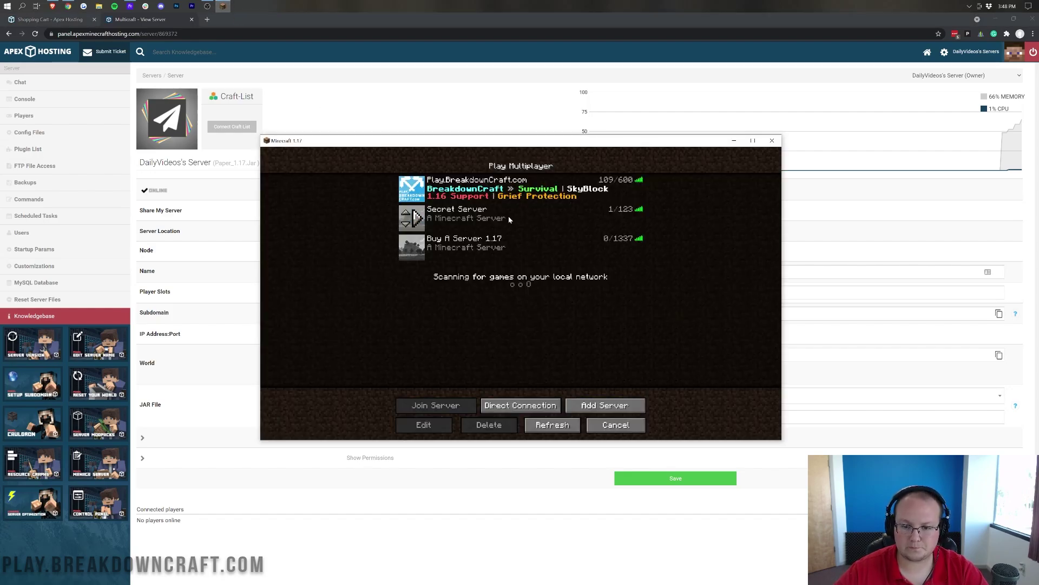
pyautogui.doubleClick(487, 244)
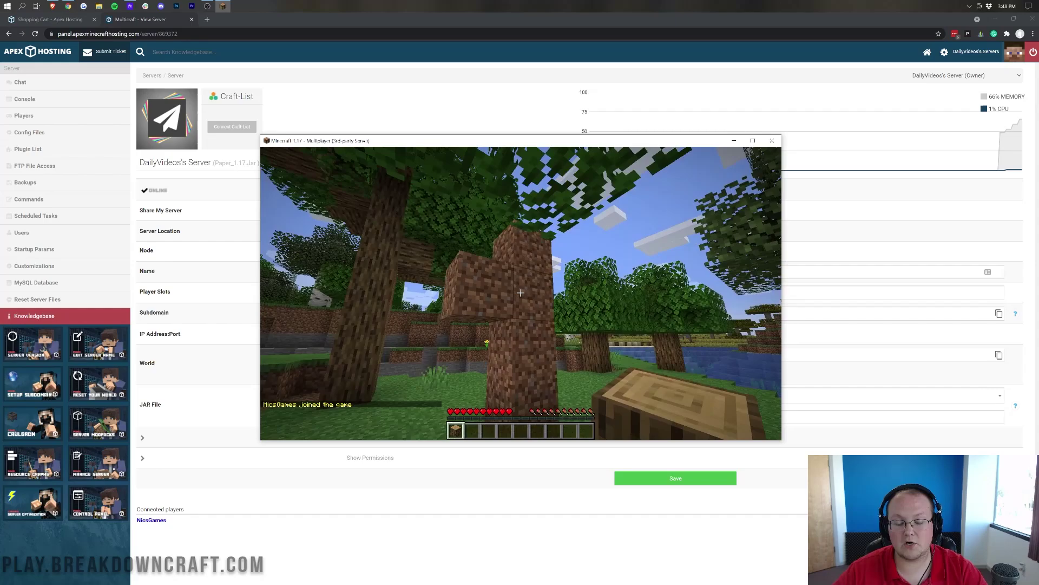
pyautogui.press('s')
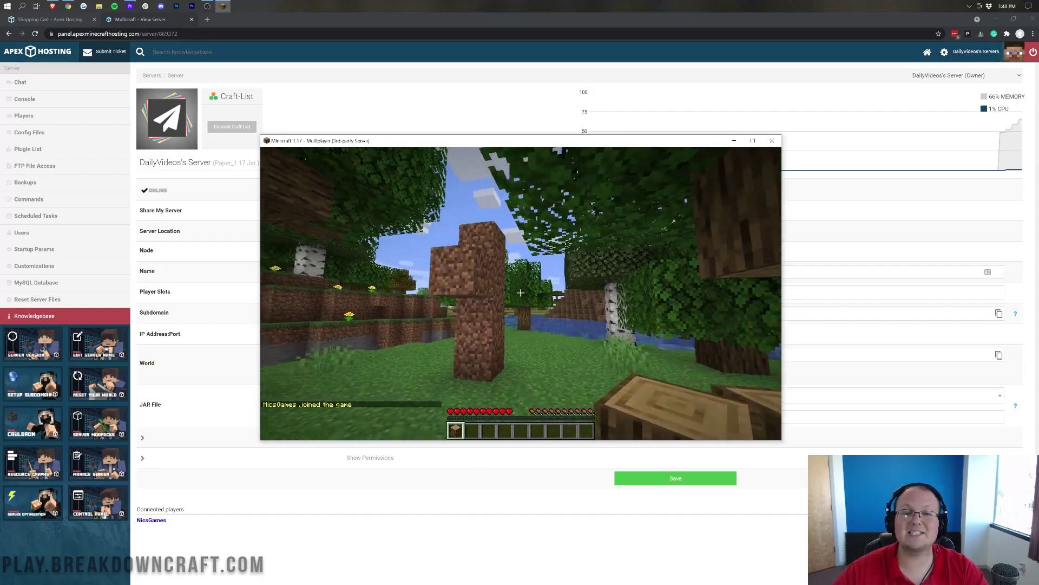
# - Paste the server address into chat to show it, clear it, then open the game menu
pyautogui.press('t')
pyautogui.hotkey('ctrl', 'v')
pyautogui.hotkey('ctrl', 'a')
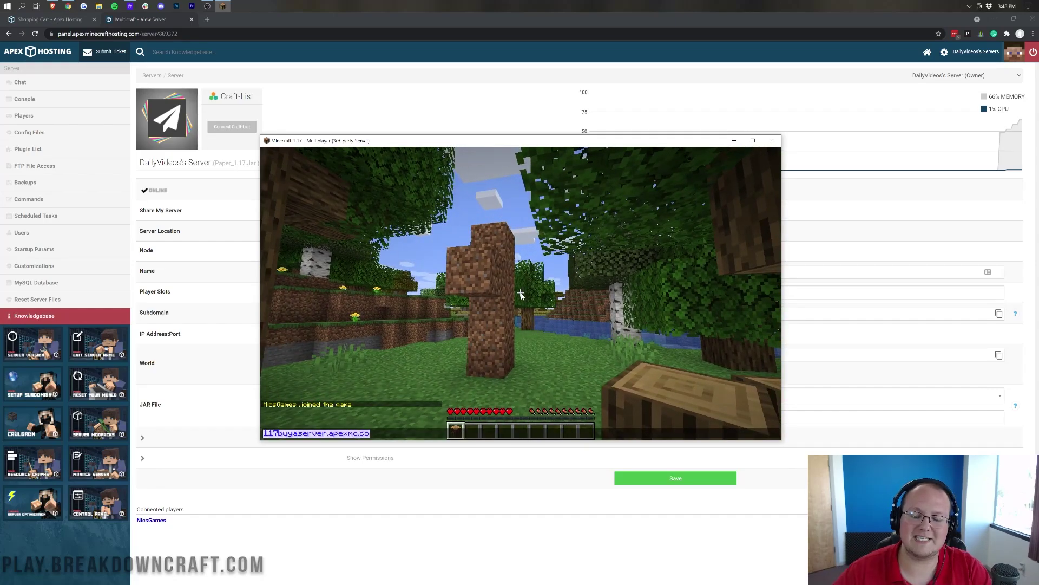
pyautogui.press('BackSpace')
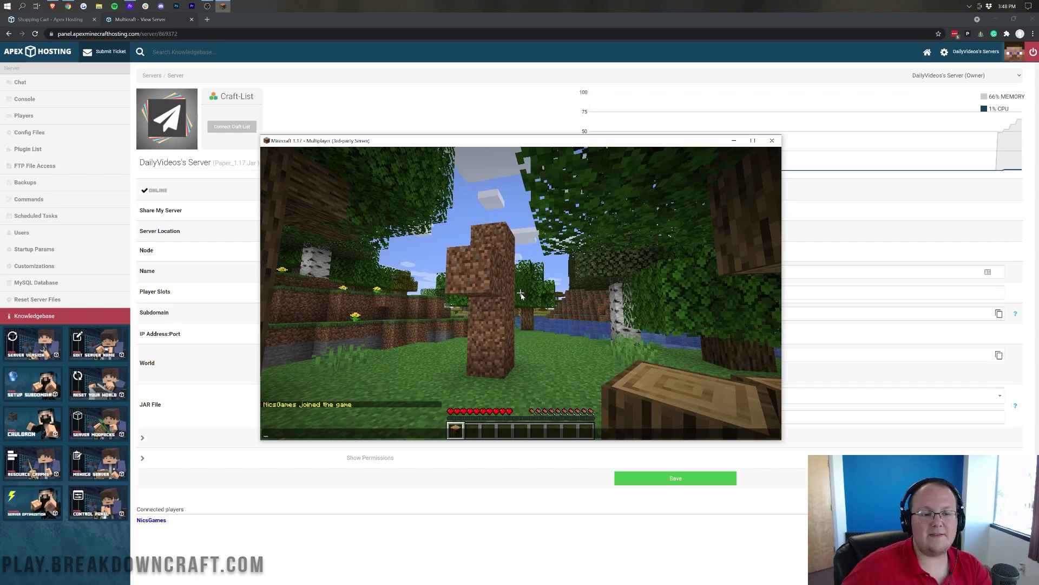
pyautogui.press('Escape')
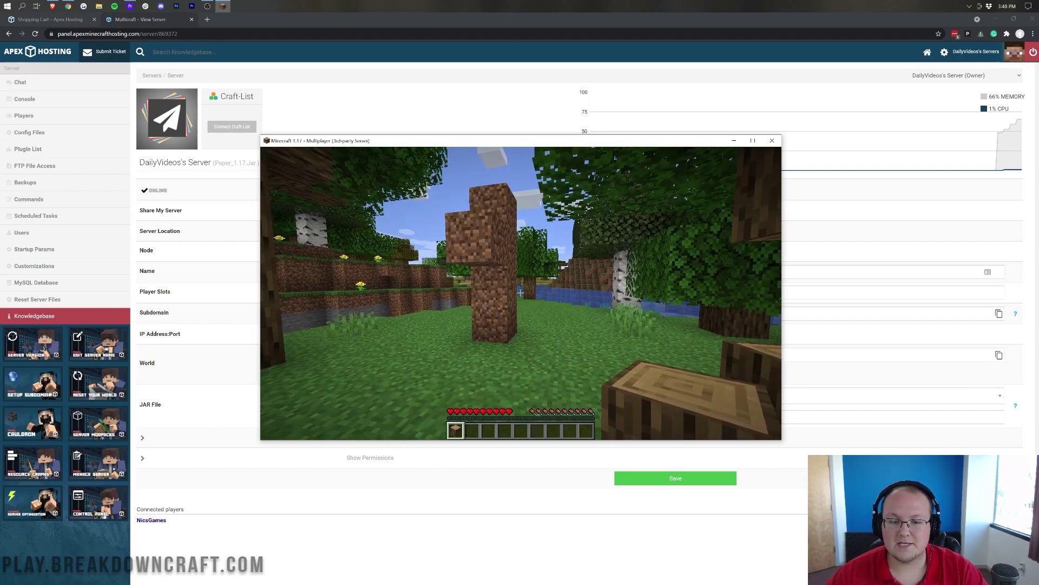
pyautogui.press('Escape')
# - Disconnect from Minecraft, restart the server in the Apex panel, and go to FTP File Access
pyautogui.click(531, 313)
pyautogui.click(484, 96)
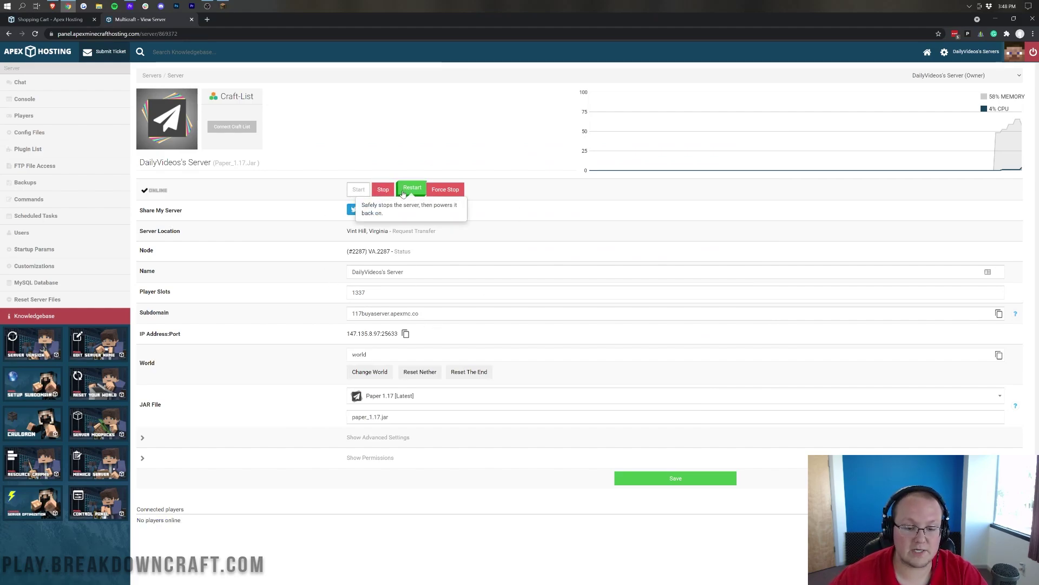
pyautogui.click(405, 190)
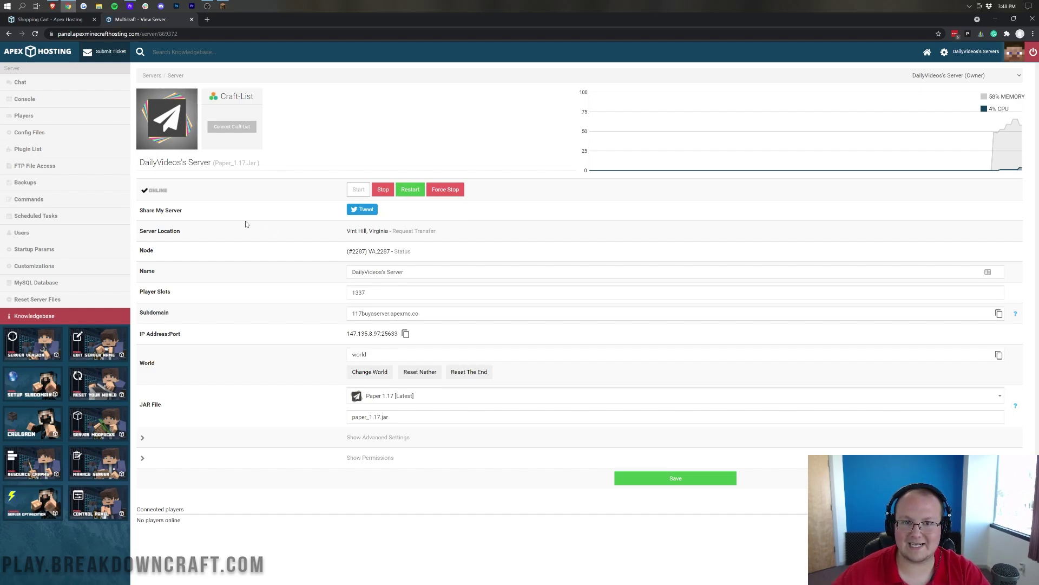
pyautogui.click(50, 169)
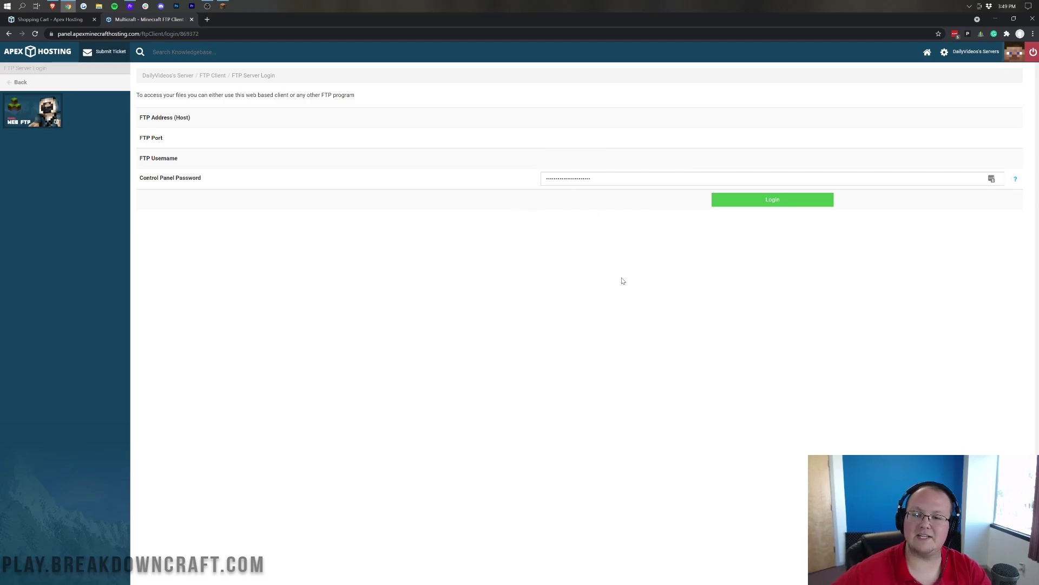
# - Log in to the web FTP client and open, then reload, the upload page for /plugins
pyautogui.click(783, 205)
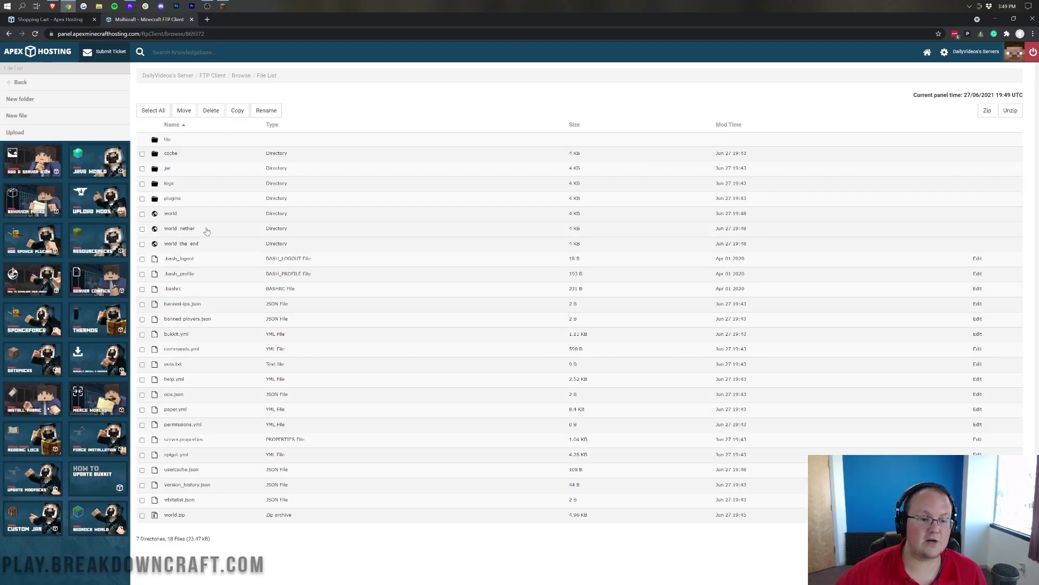
pyautogui.click(174, 201)
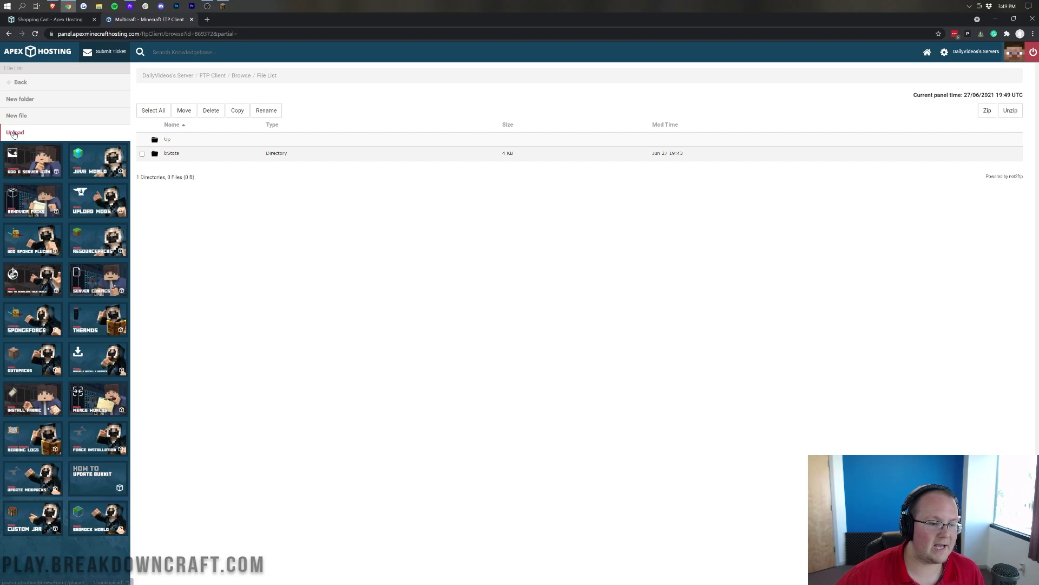
pyautogui.click(32, 134)
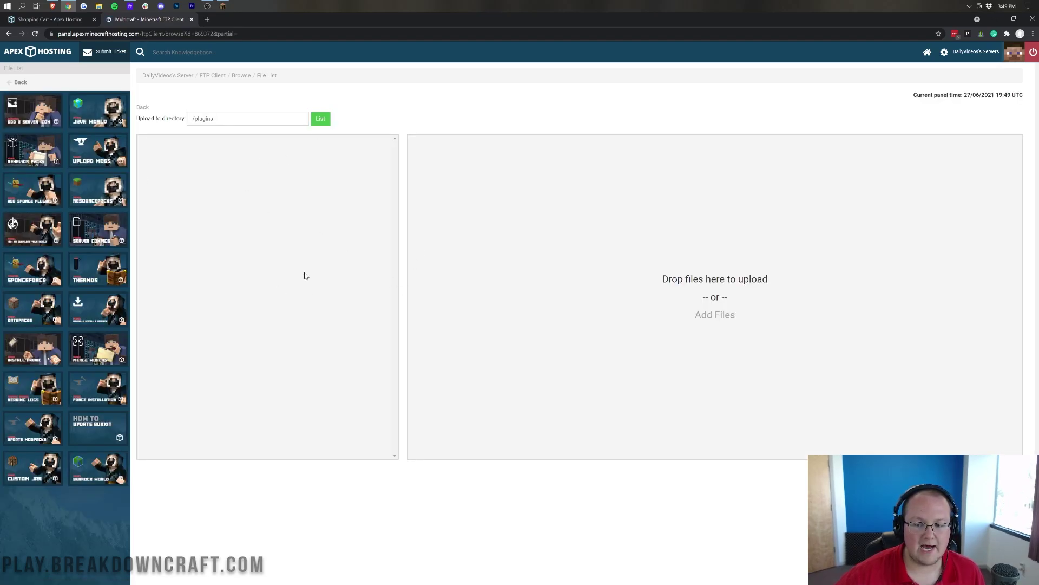
pyautogui.press('F5')
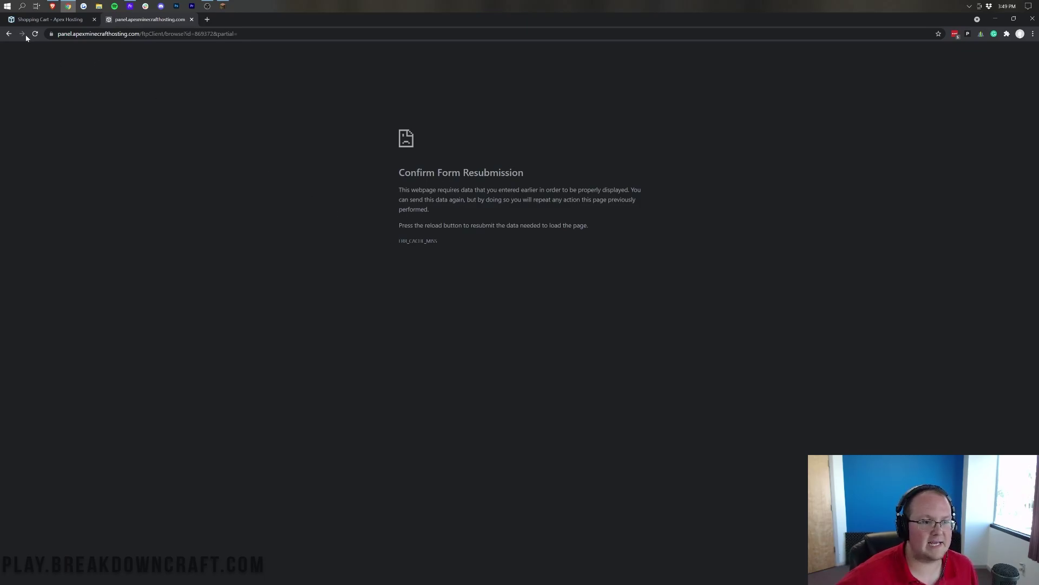
pyautogui.click(8, 35)
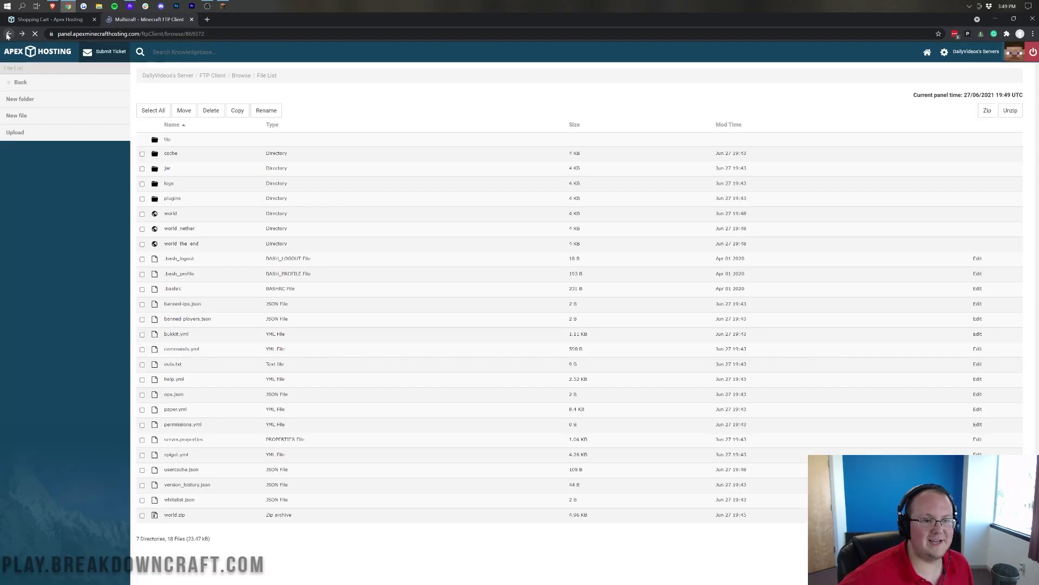
# - Reopen the /plugins upload page, then go back and log in again with the saved panel password
pyautogui.click(172, 198)
pyautogui.click(15, 132)
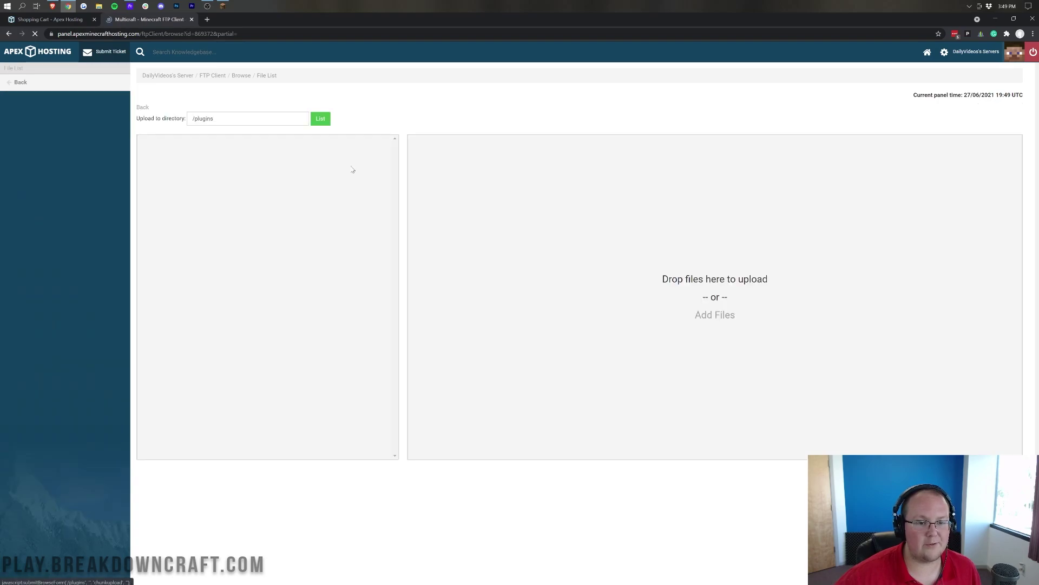
pyautogui.click(213, 75)
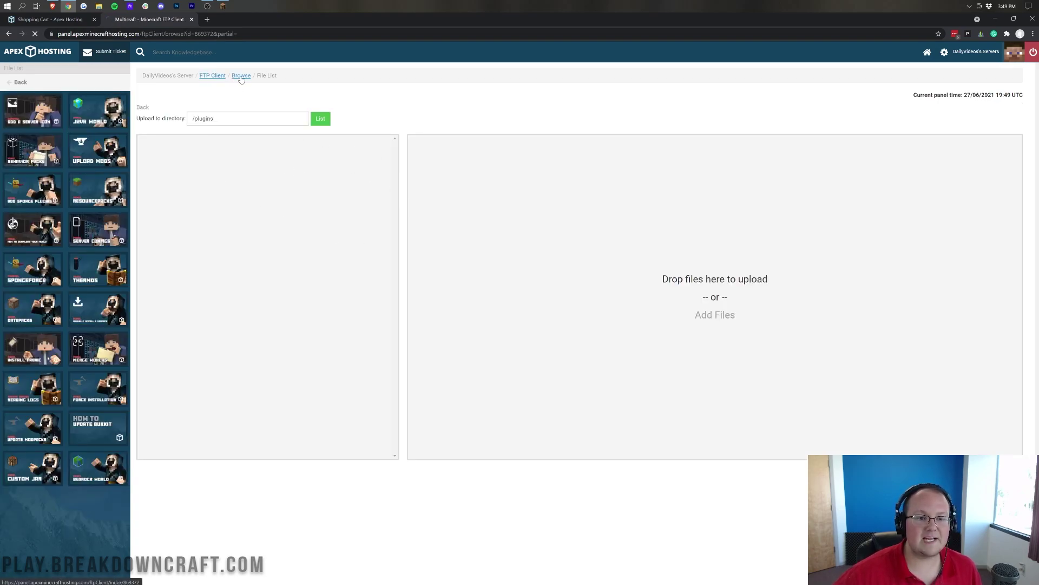
pyautogui.click(991, 178)
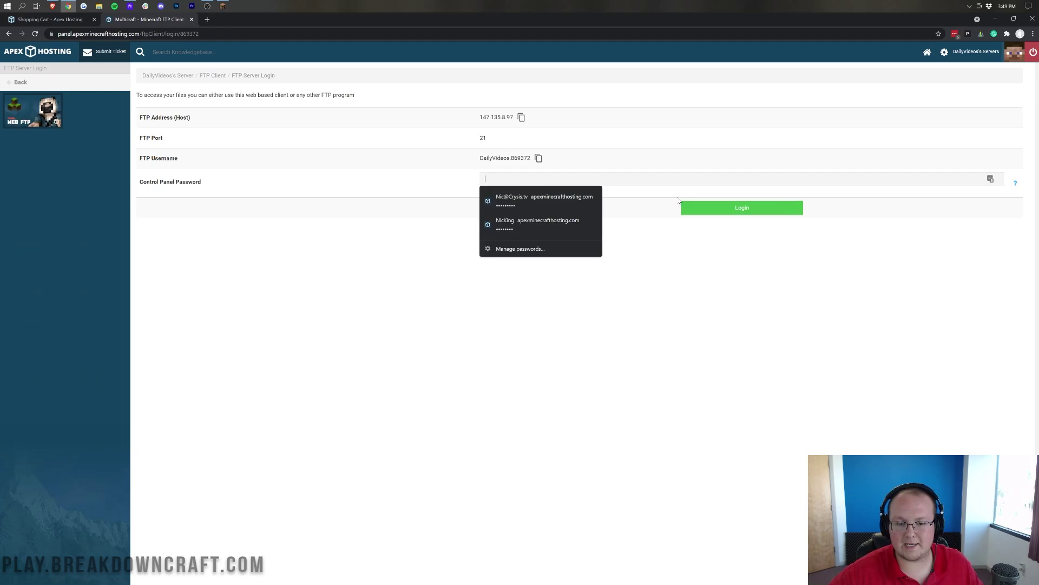
pyautogui.click(731, 212)
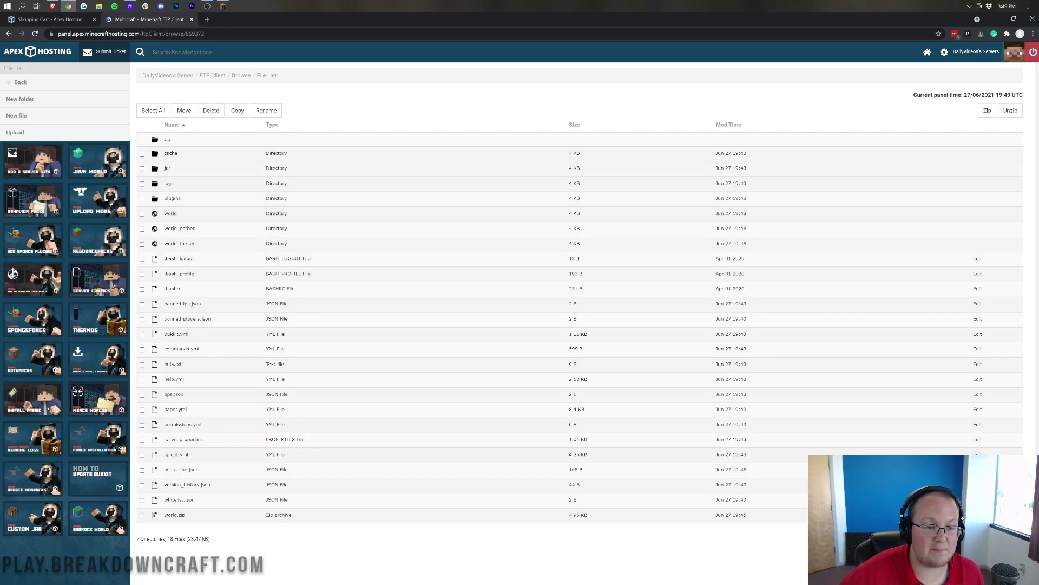
# - Browse the plugins folder, return to the root folder and download bukkit.yml
pyautogui.click(170, 199)
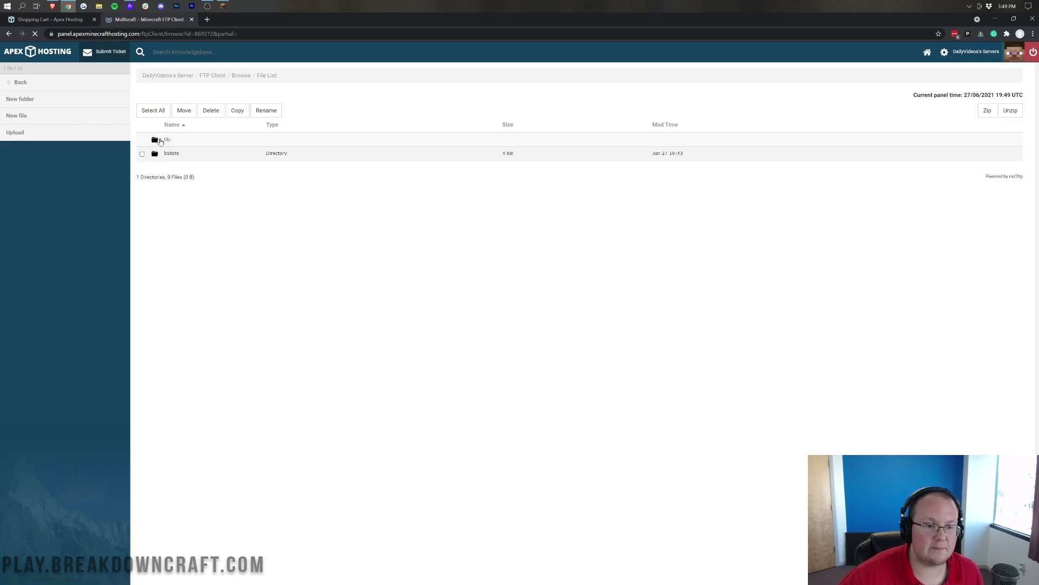
pyautogui.click(155, 141)
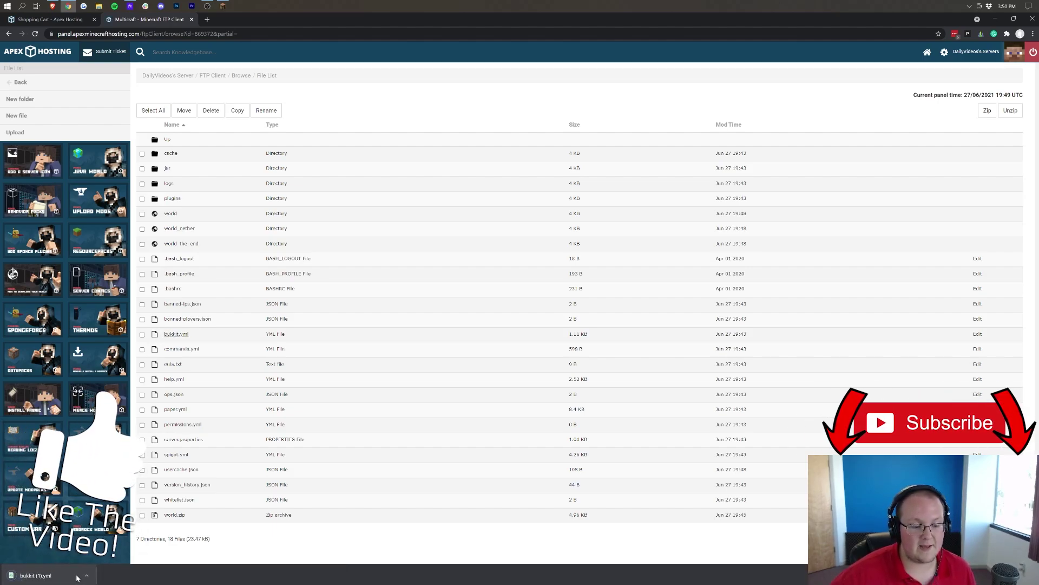
pyautogui.click(36, 575)
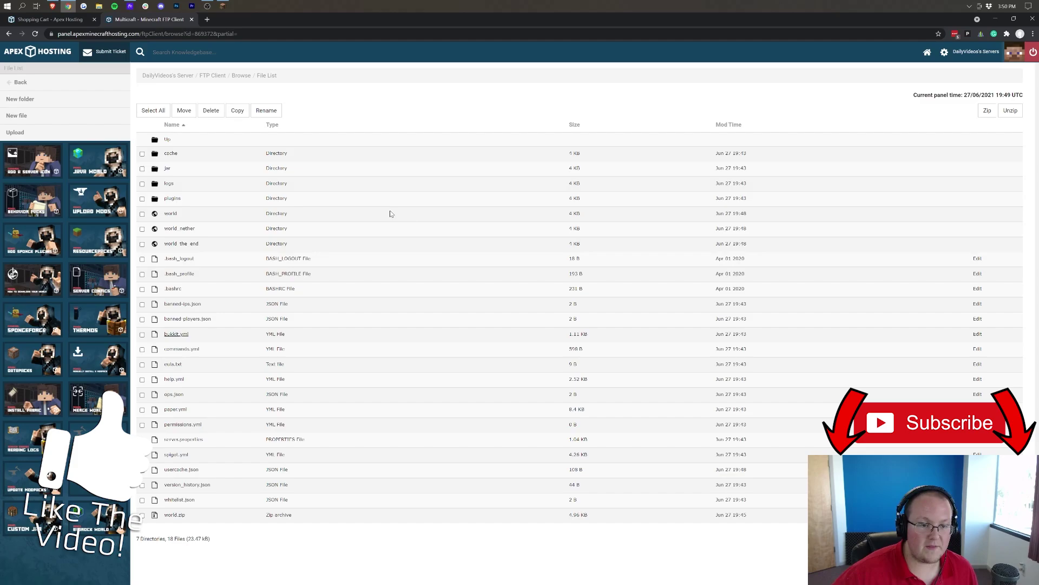
# - Visit the Console, Config Files and Backups pages, returning to the View Server overview each time
pyautogui.click(44, 85)
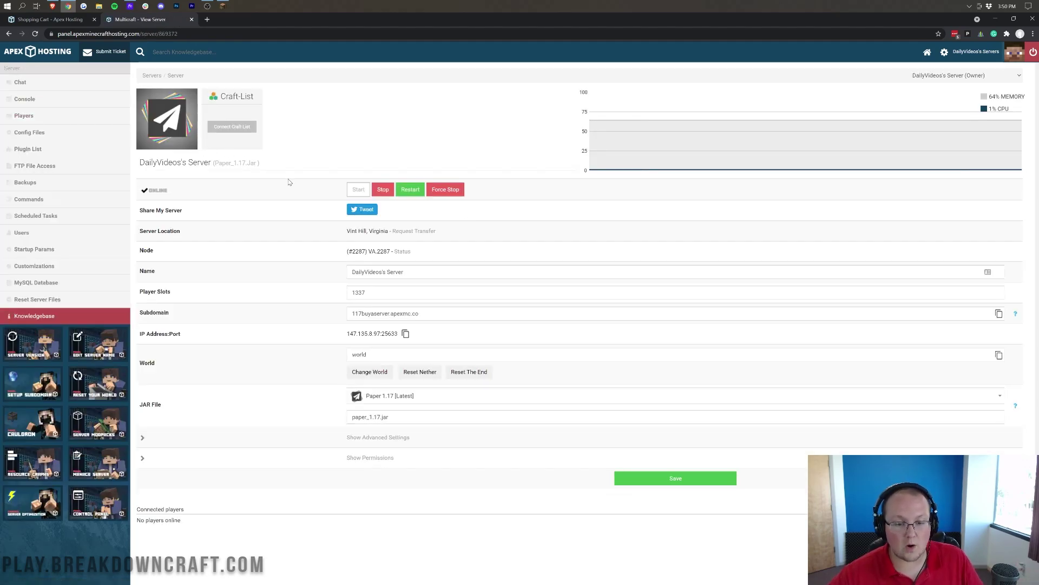
pyautogui.click(76, 97)
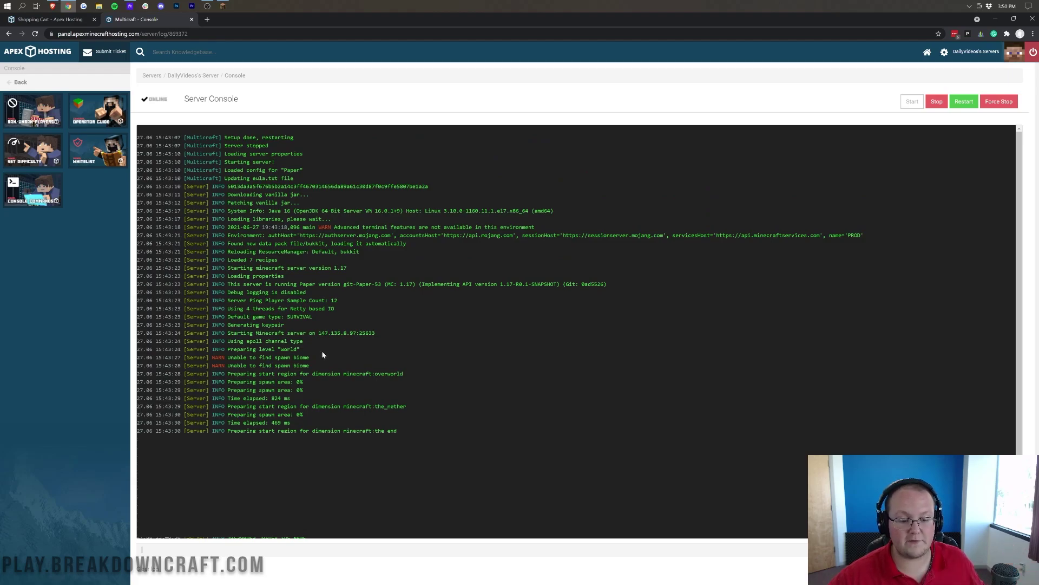
pyautogui.click(59, 86)
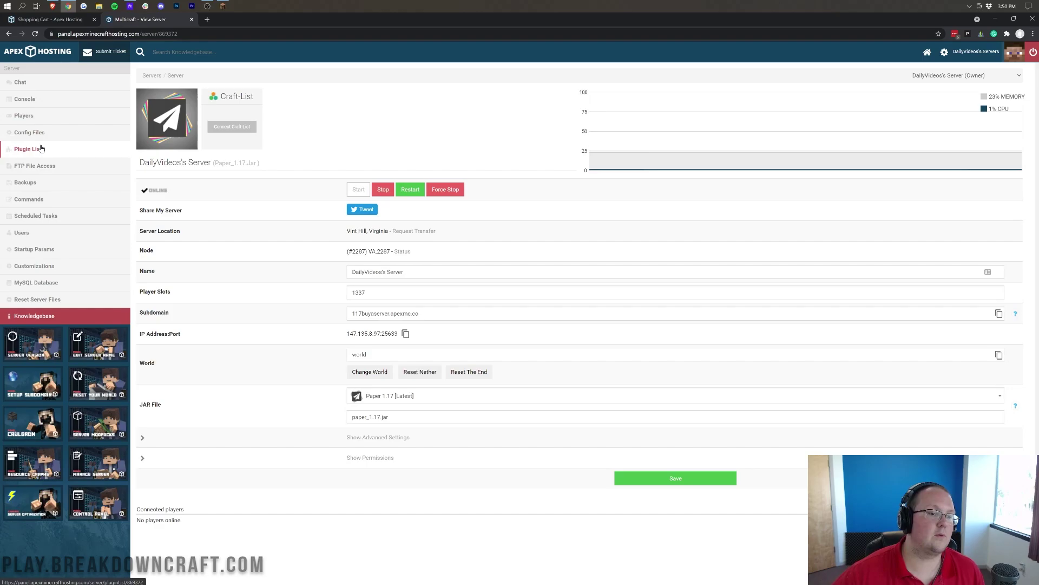
pyautogui.click(44, 133)
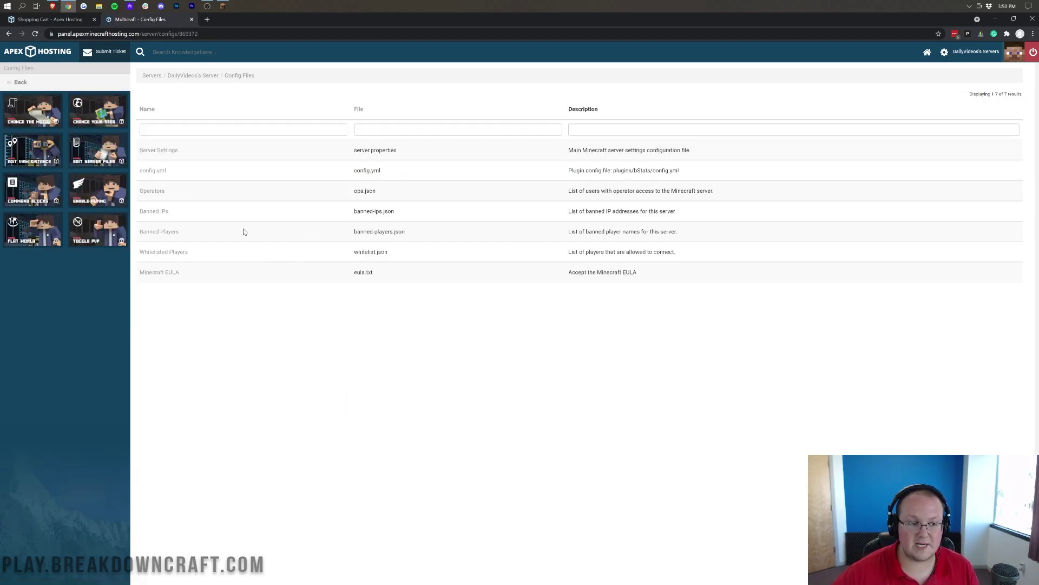
pyautogui.click(23, 85)
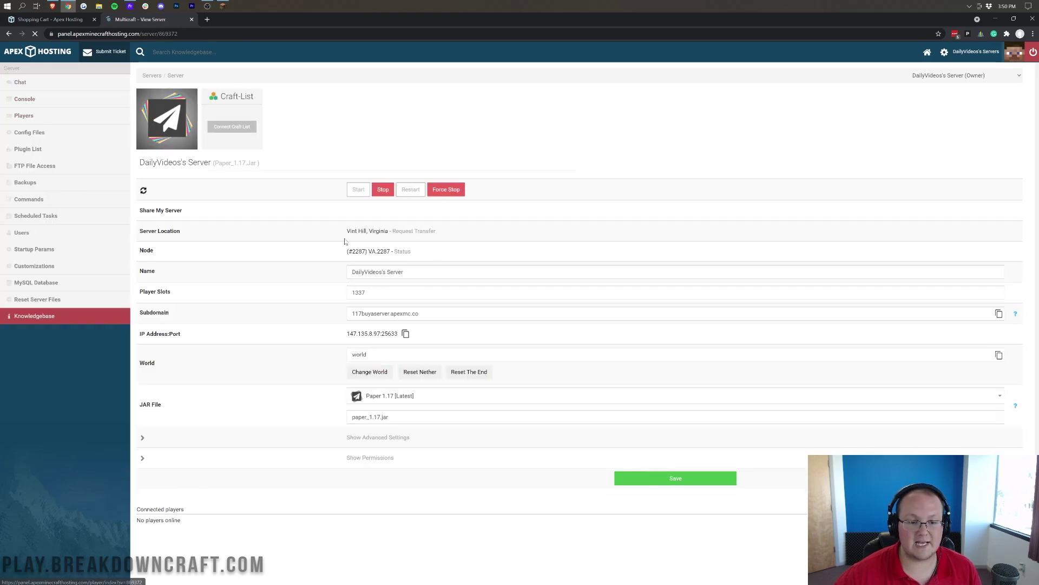
pyautogui.click(36, 185)
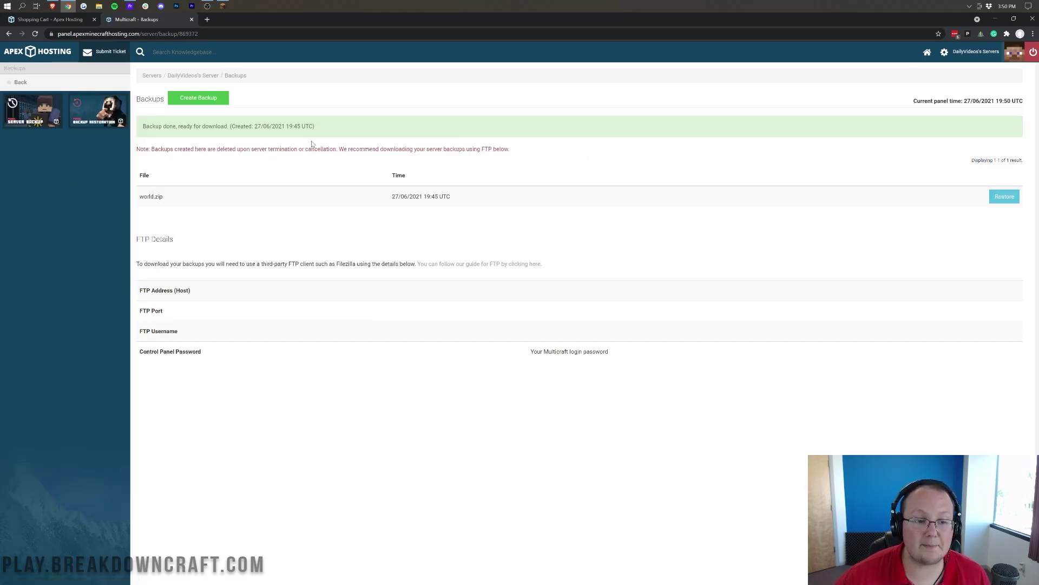
pyautogui.click(20, 83)
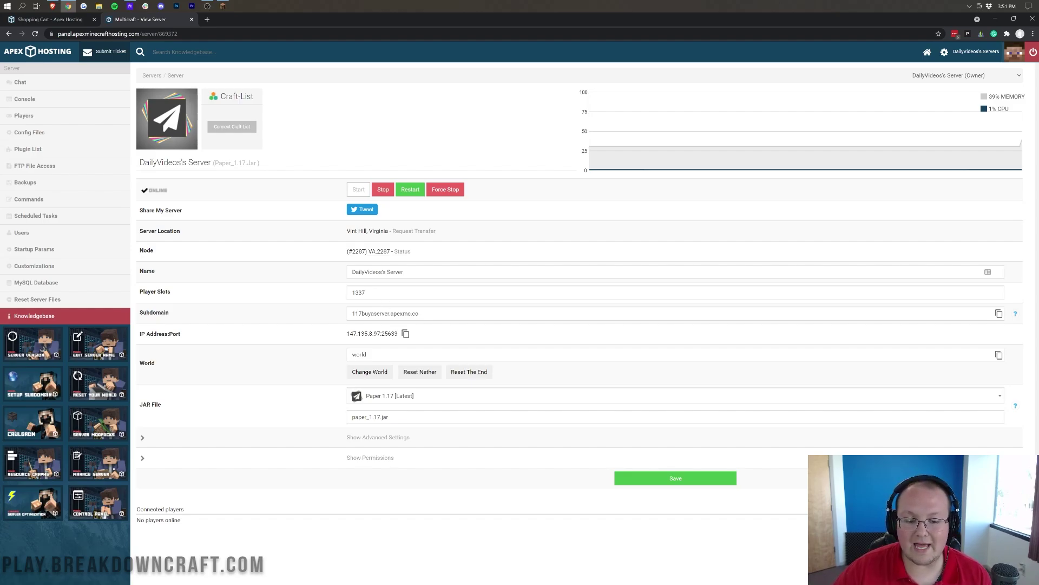
# - In Minecraft, check Buy A Server 1.17's details without changes, then join it
pyautogui.click(223, 6)
pyautogui.click(510, 250)
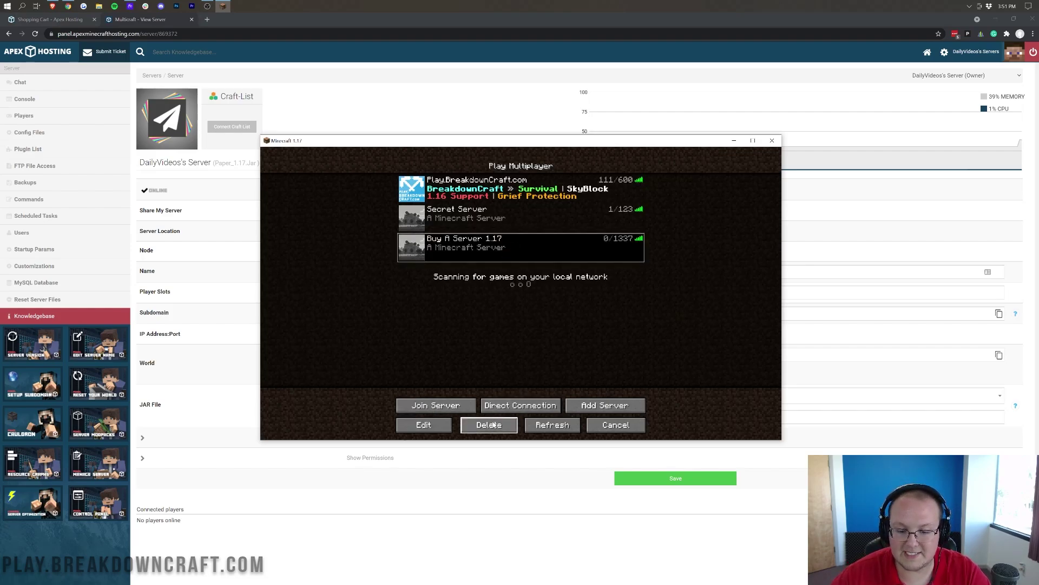
pyautogui.click(423, 425)
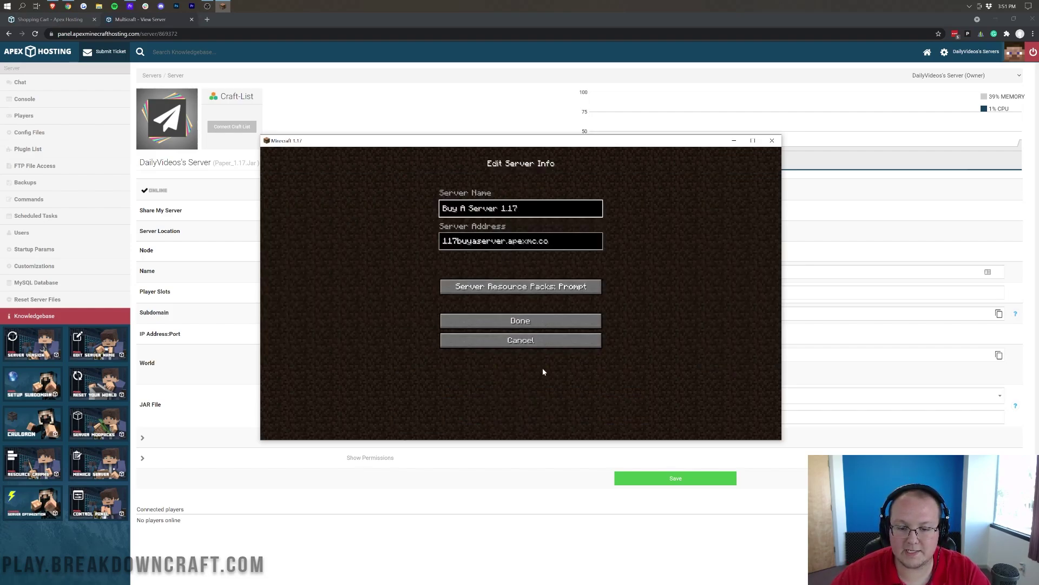
pyautogui.click(520, 320)
pyautogui.doubleClick(461, 261)
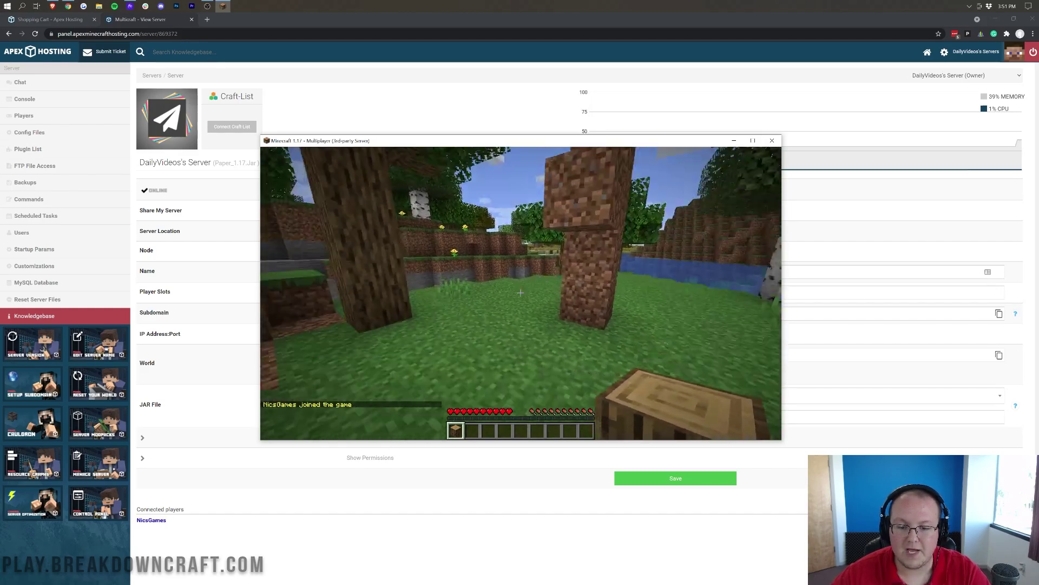
# - Place a log at the dirt pillar's base and walk back and forth to view it
pyautogui.rightClick(520, 292)
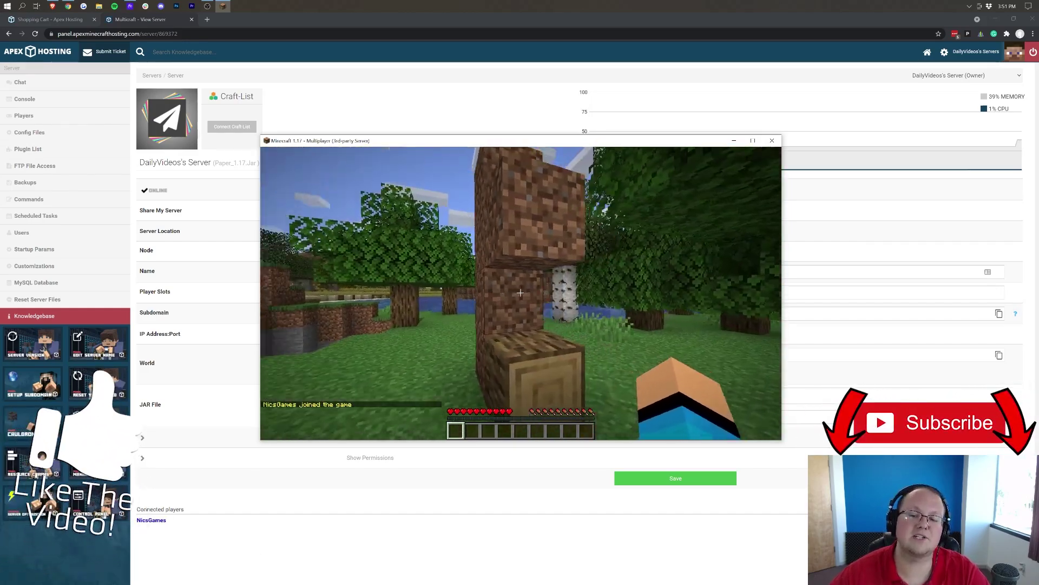
pyautogui.press('s')
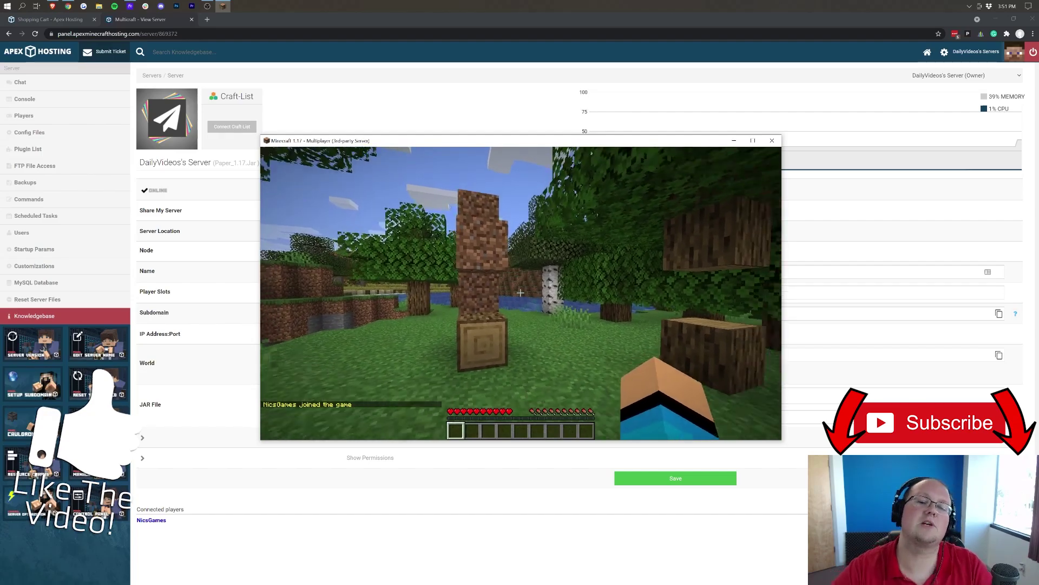
pyautogui.press('w')
pyautogui.press('s')
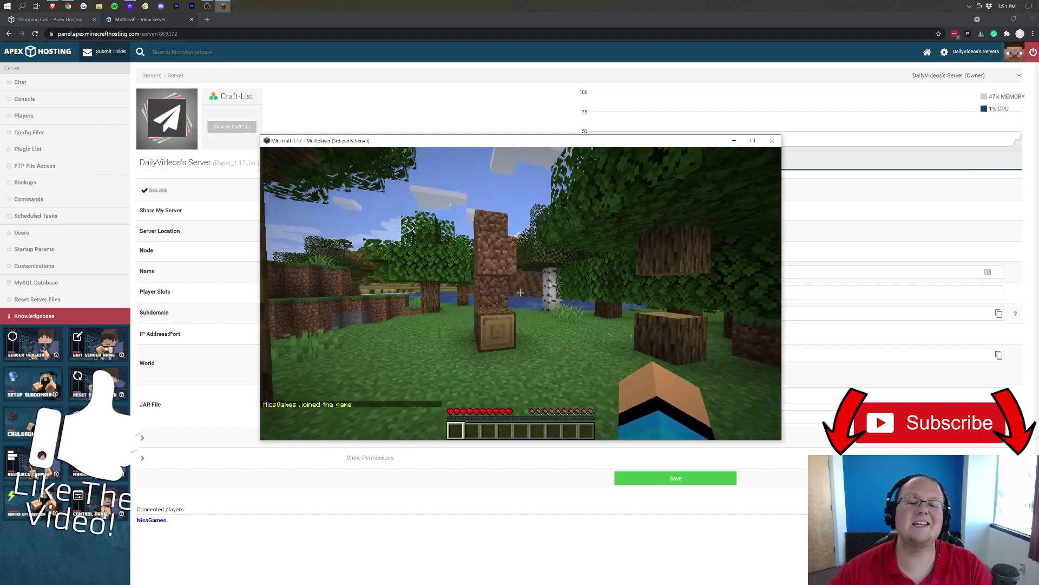
pyautogui.press('w')
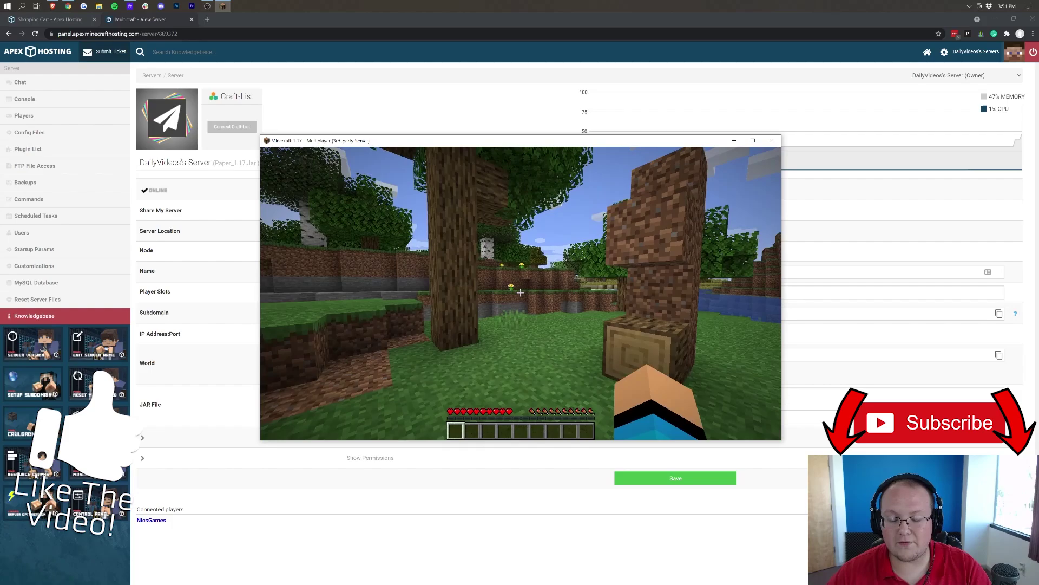
pyautogui.press('s')
# - Disconnect to the multiplayer list and select the PlayBreakdownCraft.com entry
pyautogui.press('Escape')
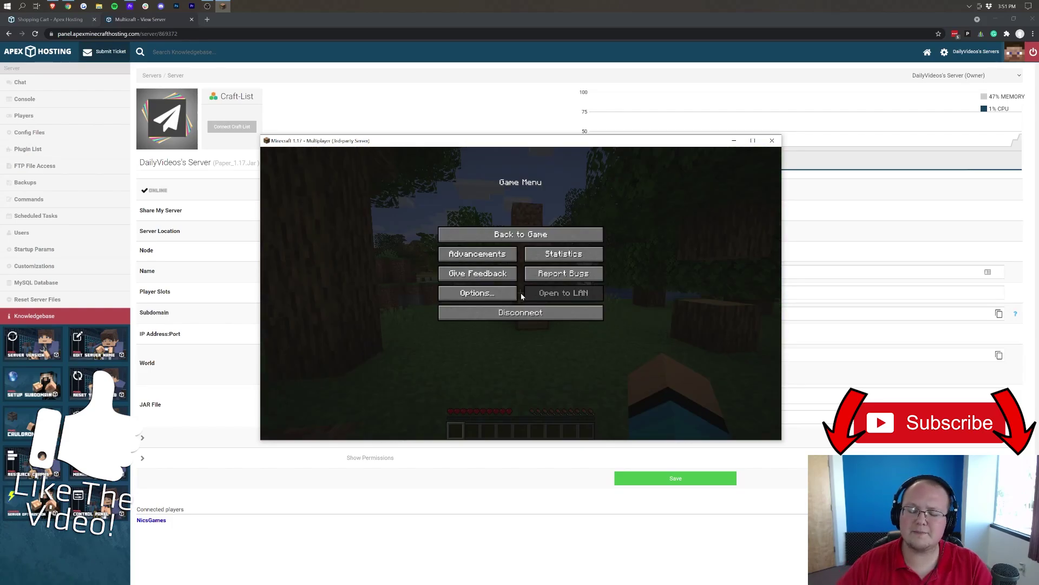
pyautogui.click(547, 317)
pyautogui.click(495, 194)
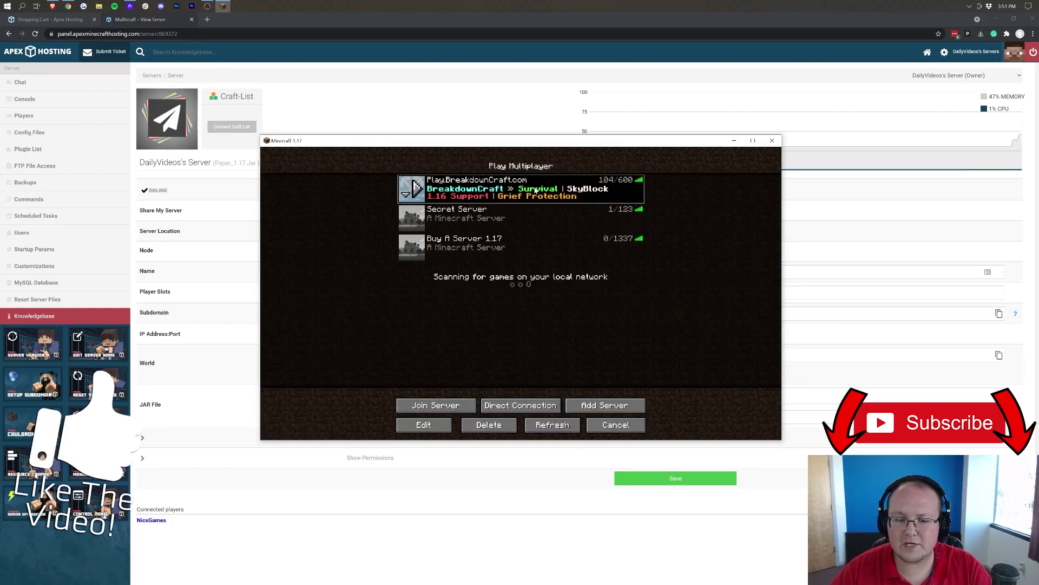